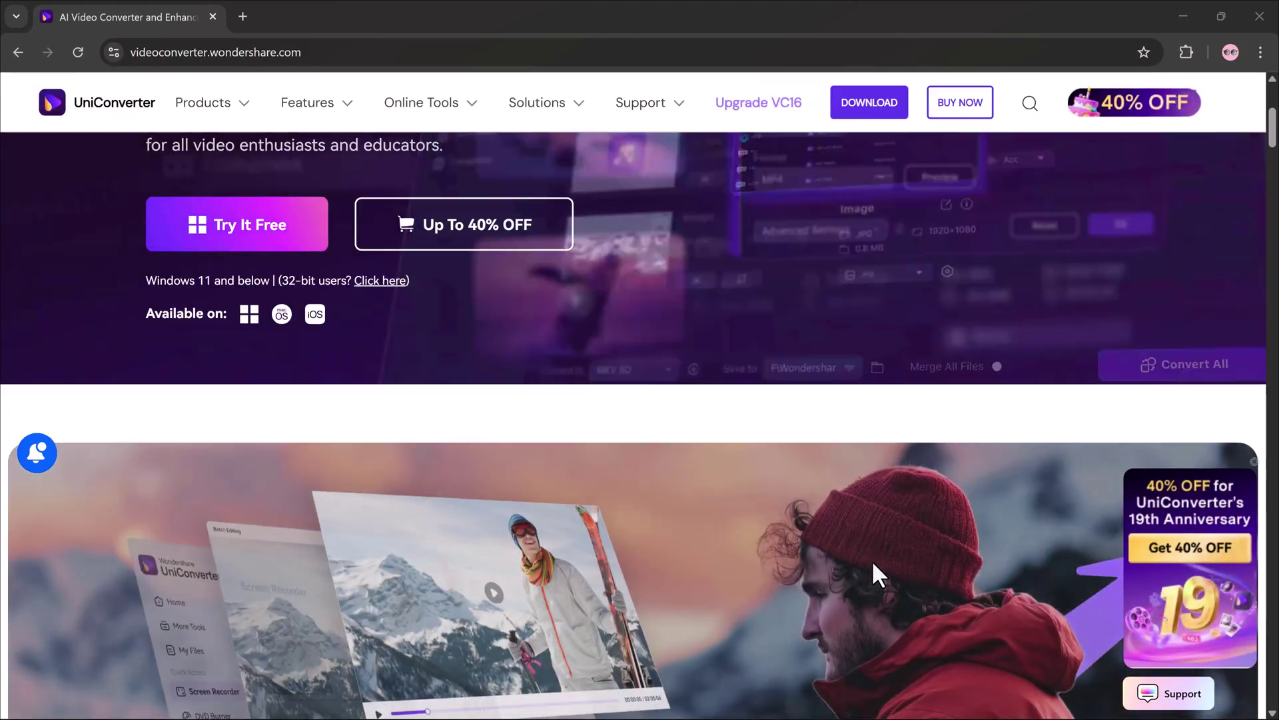
Scroll through the tool listings on the UniConverter Home page
{"action": "scroll", "coordinate": [872, 560], "scroll_direction": "down", "scroll_amount": 4}
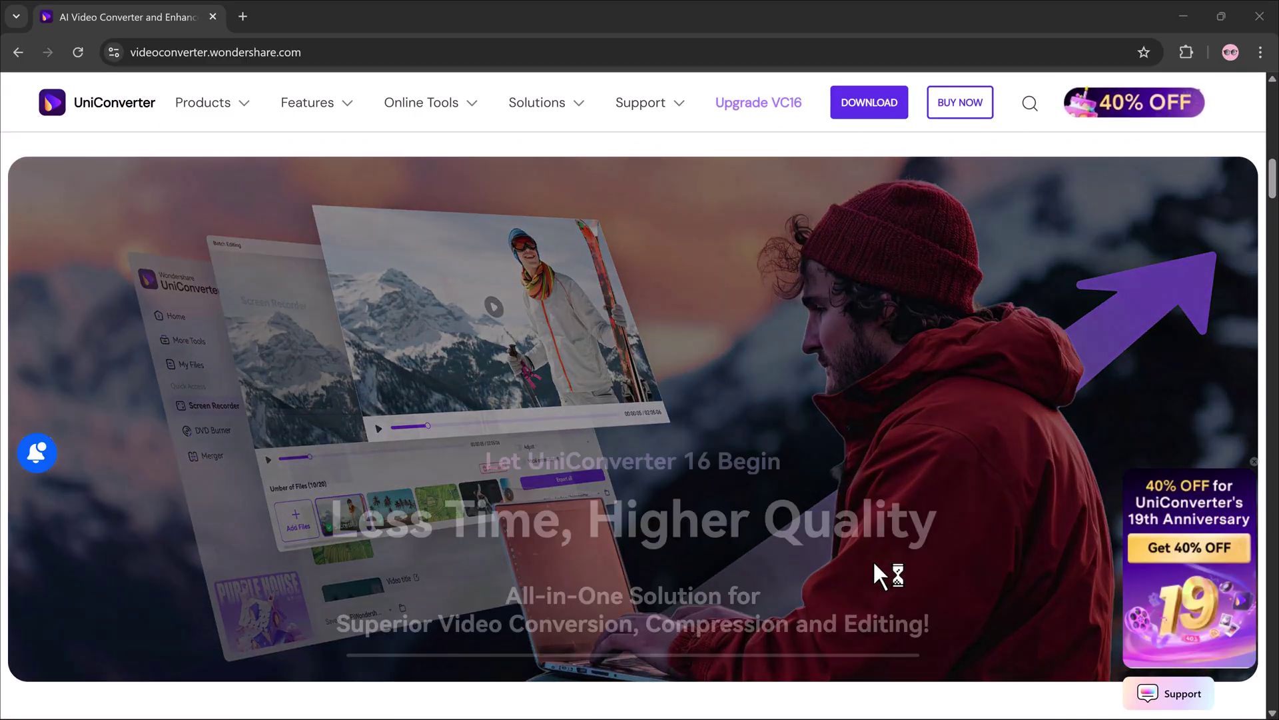
{"action": "scroll", "coordinate": [873, 560], "scroll_direction": "down", "scroll_amount": 6}
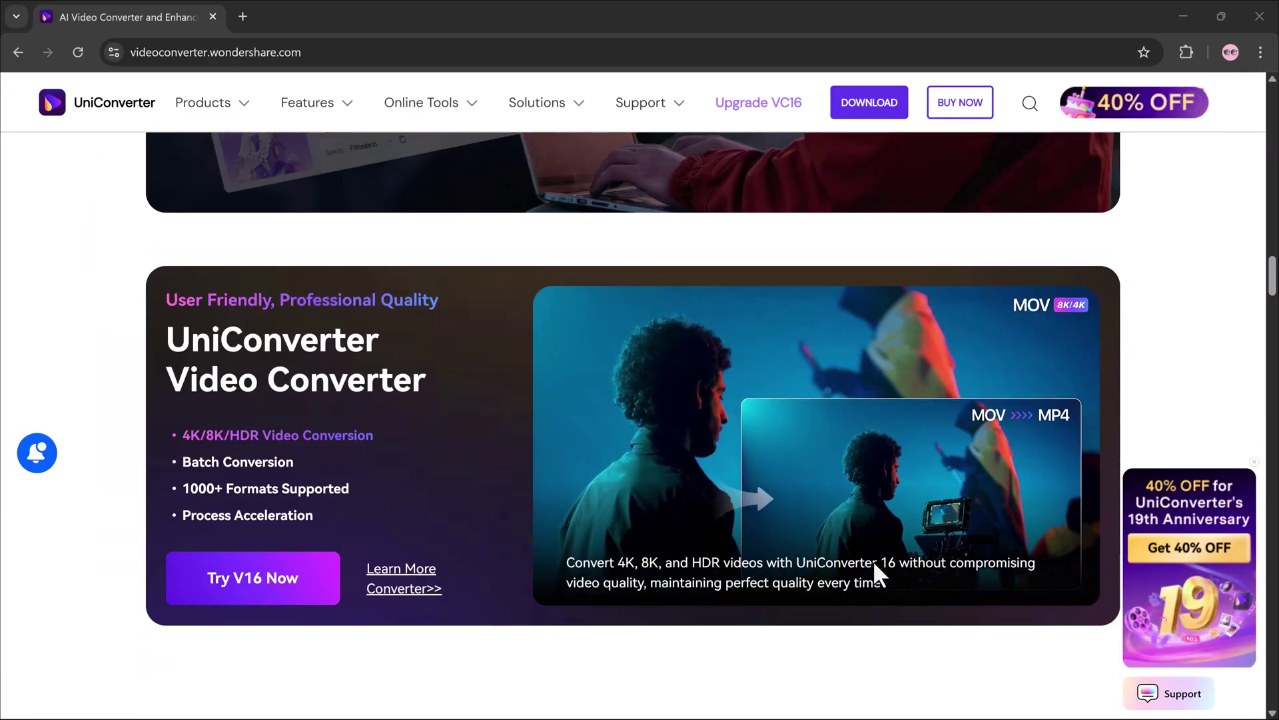
{"action": "scroll", "coordinate": [873, 560], "scroll_direction": "down", "scroll_amount": 10}
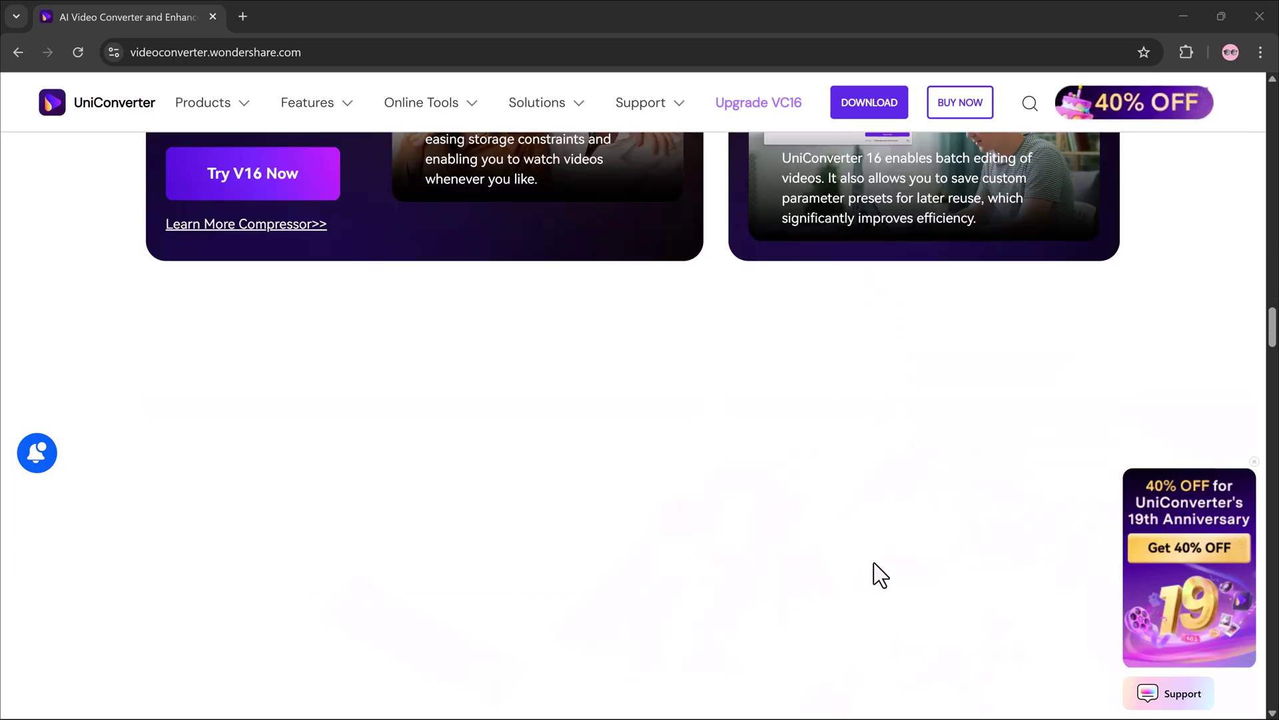
{"action": "scroll", "coordinate": [874, 563], "scroll_direction": "down", "scroll_amount": 3}
{"action": "scroll", "coordinate": [873, 573], "scroll_direction": "down", "scroll_amount": 5}
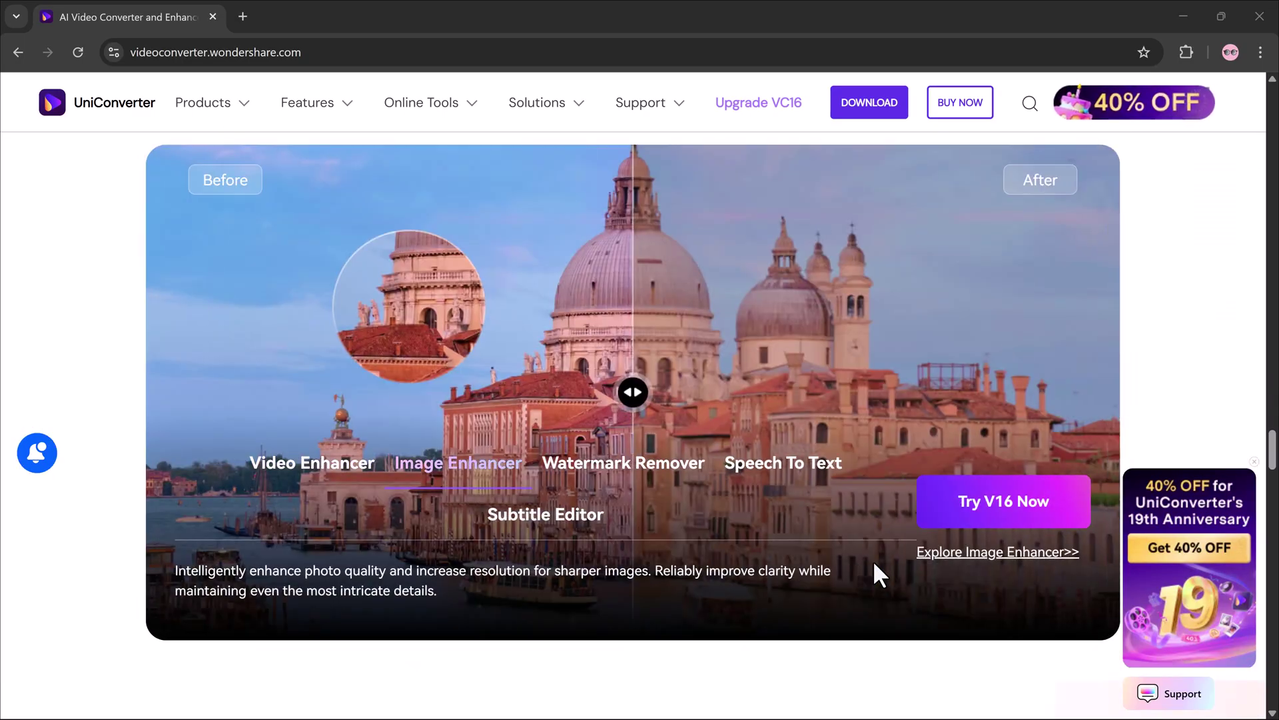
{"action": "scroll", "coordinate": [874, 563], "scroll_direction": "down", "scroll_amount": 7}
{"action": "scroll", "coordinate": [873, 563], "scroll_direction": "down", "scroll_amount": 8}
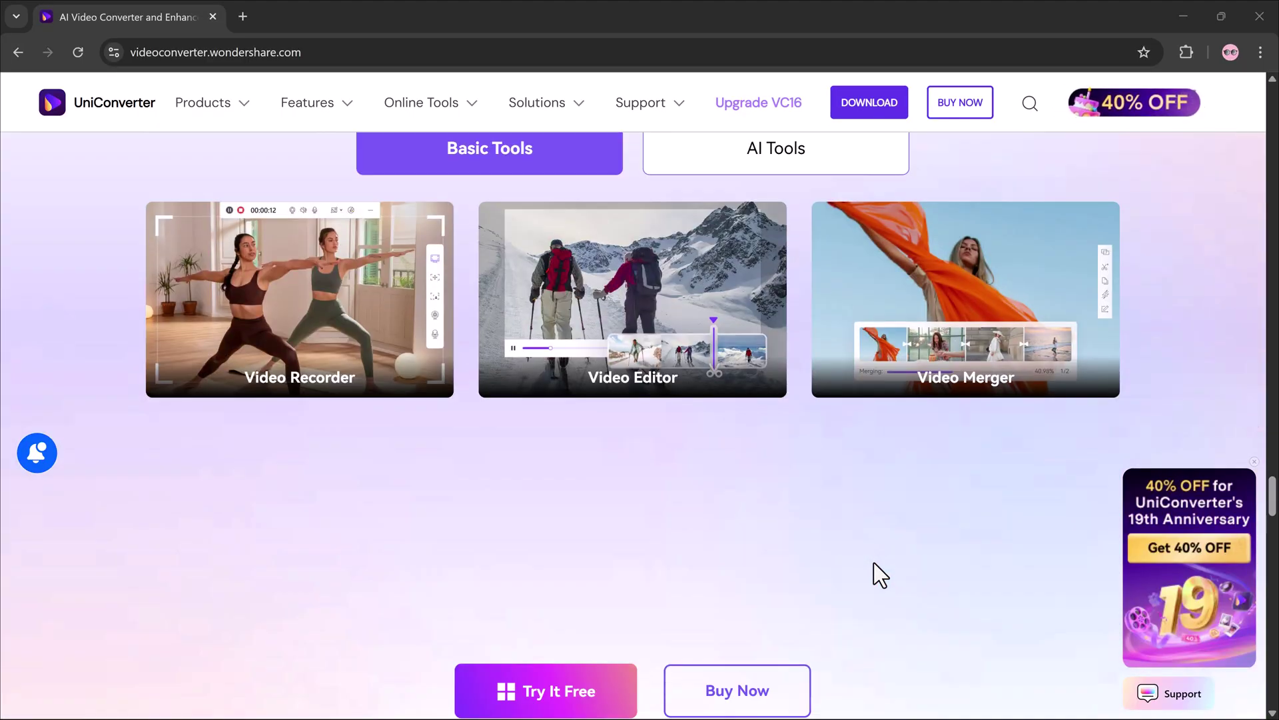
{"action": "scroll", "coordinate": [875, 562], "scroll_direction": "down", "scroll_amount": 8}
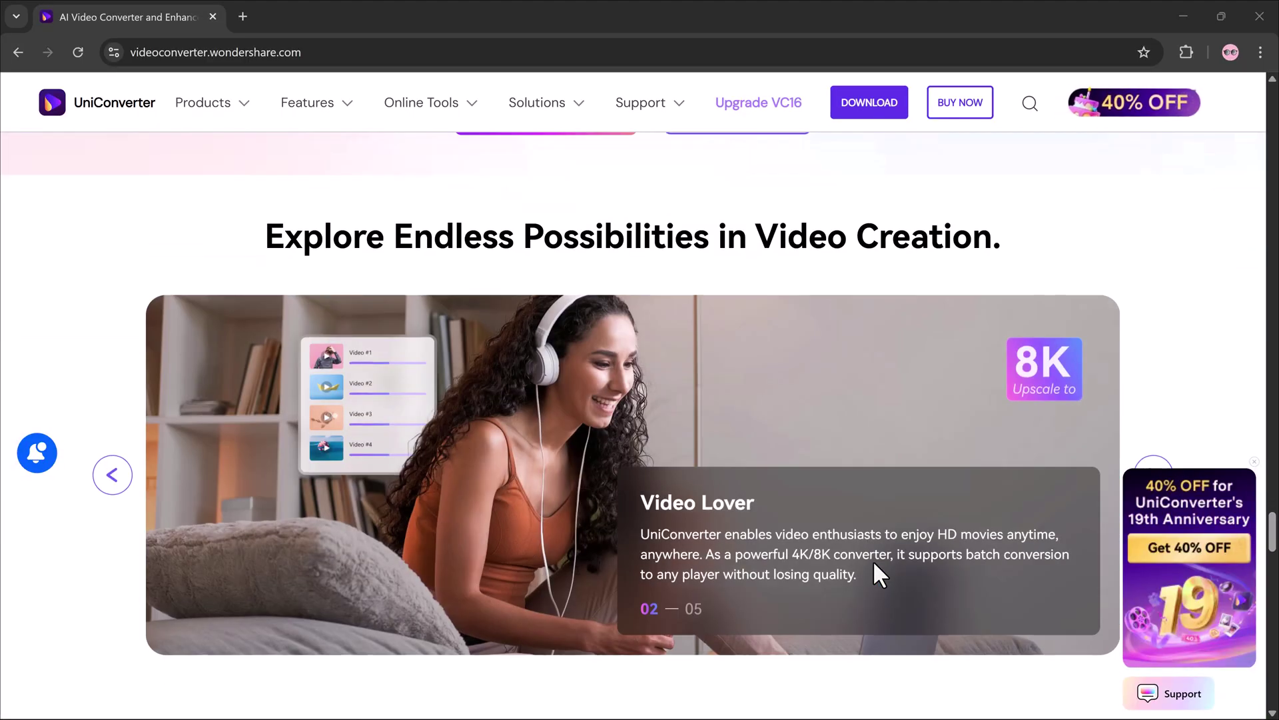
{"action": "scroll", "coordinate": [875, 564], "scroll_direction": "down", "scroll_amount": 14}
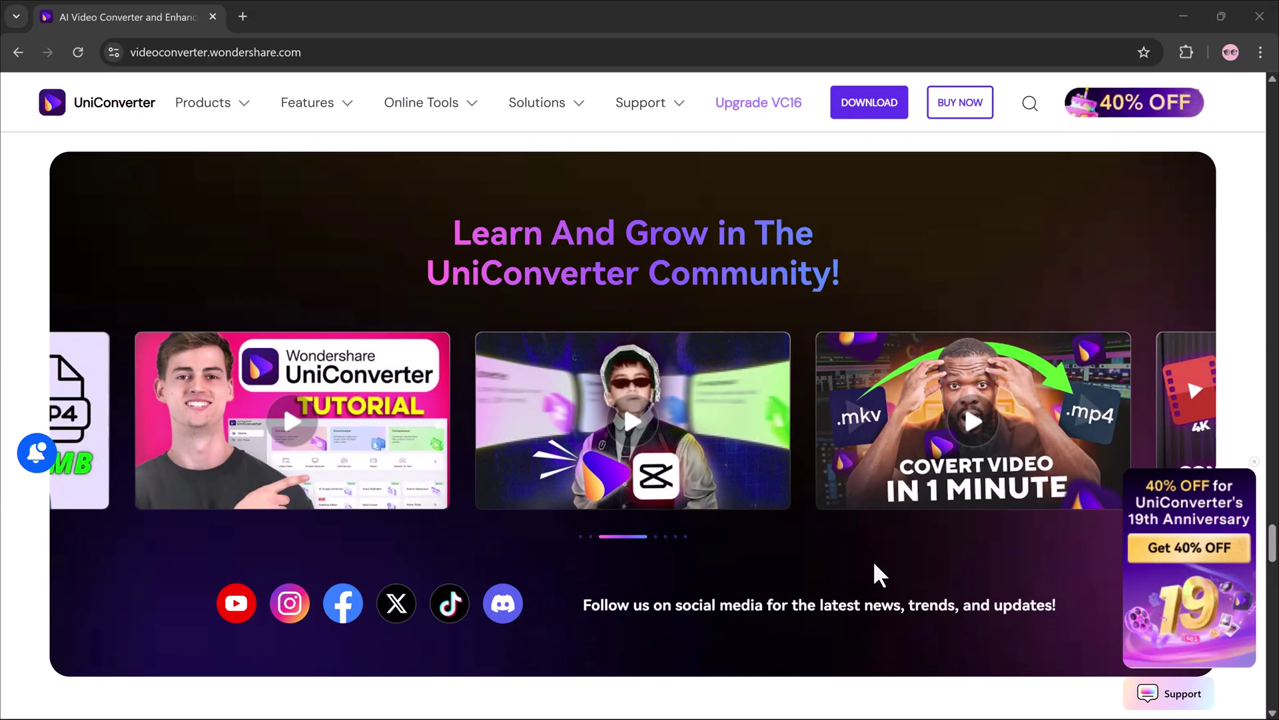
{"action": "scroll", "coordinate": [874, 563], "scroll_direction": "up", "scroll_amount": 20}
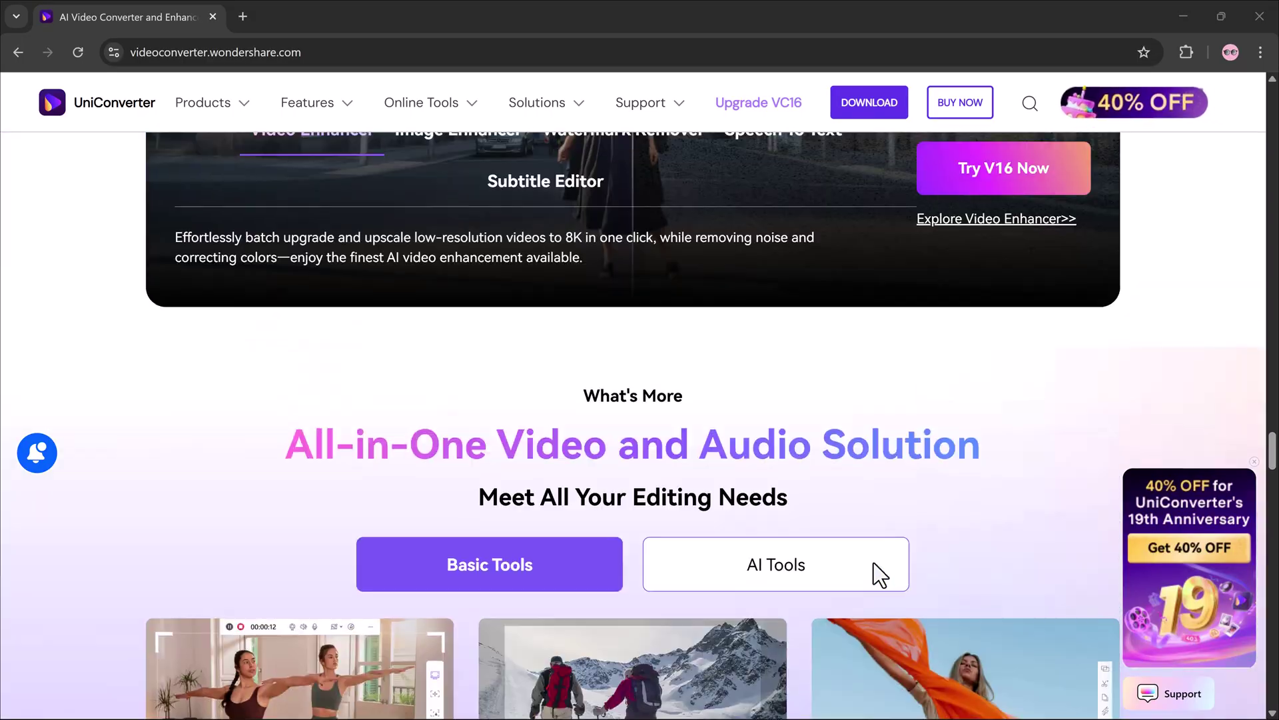
{"action": "scroll", "coordinate": [873, 564], "scroll_direction": "up", "scroll_amount": 20}
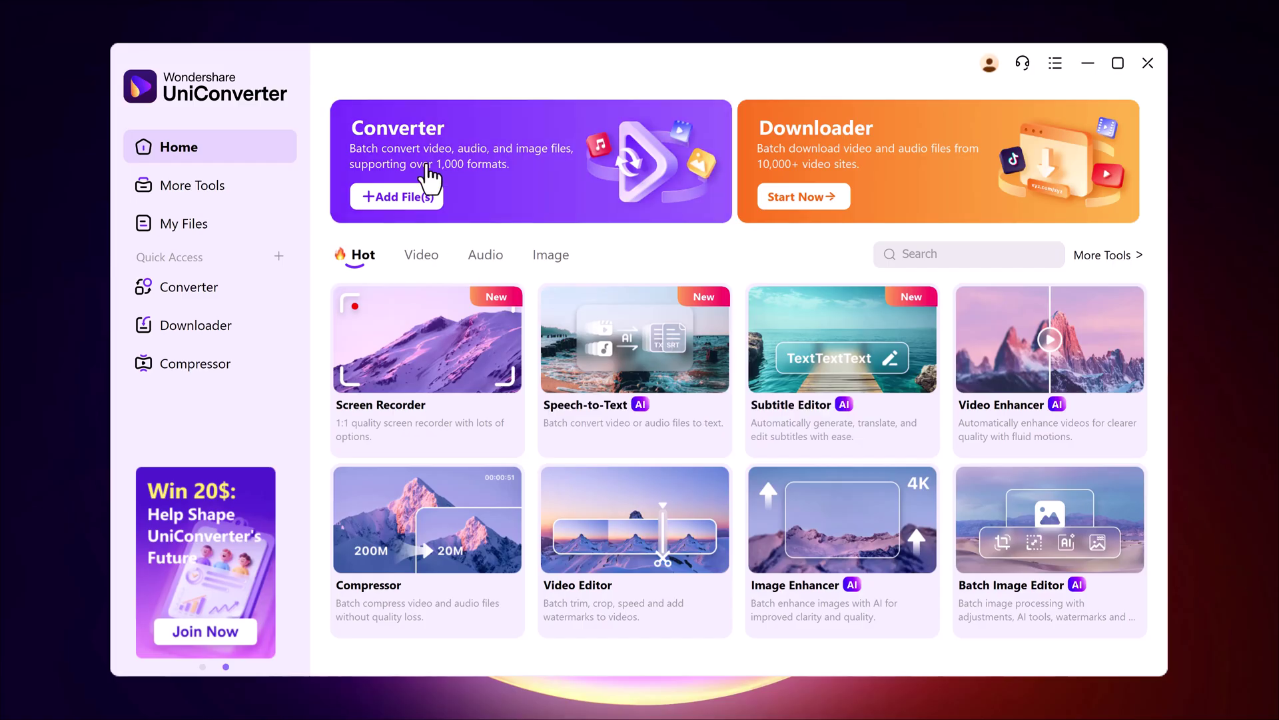
Browse the Video and Audio tool categories, ending on the Image tools
{"action": "left_click", "coordinate": [427, 260]}
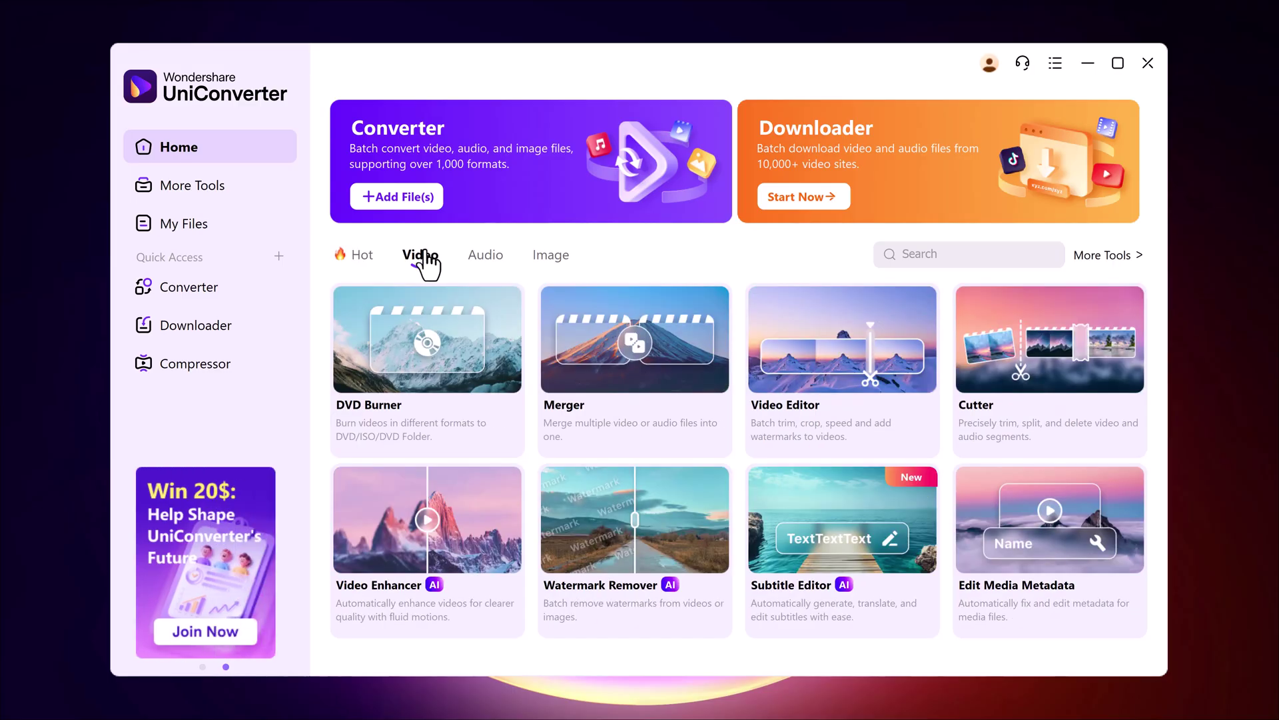
{"action": "left_click", "coordinate": [492, 270]}
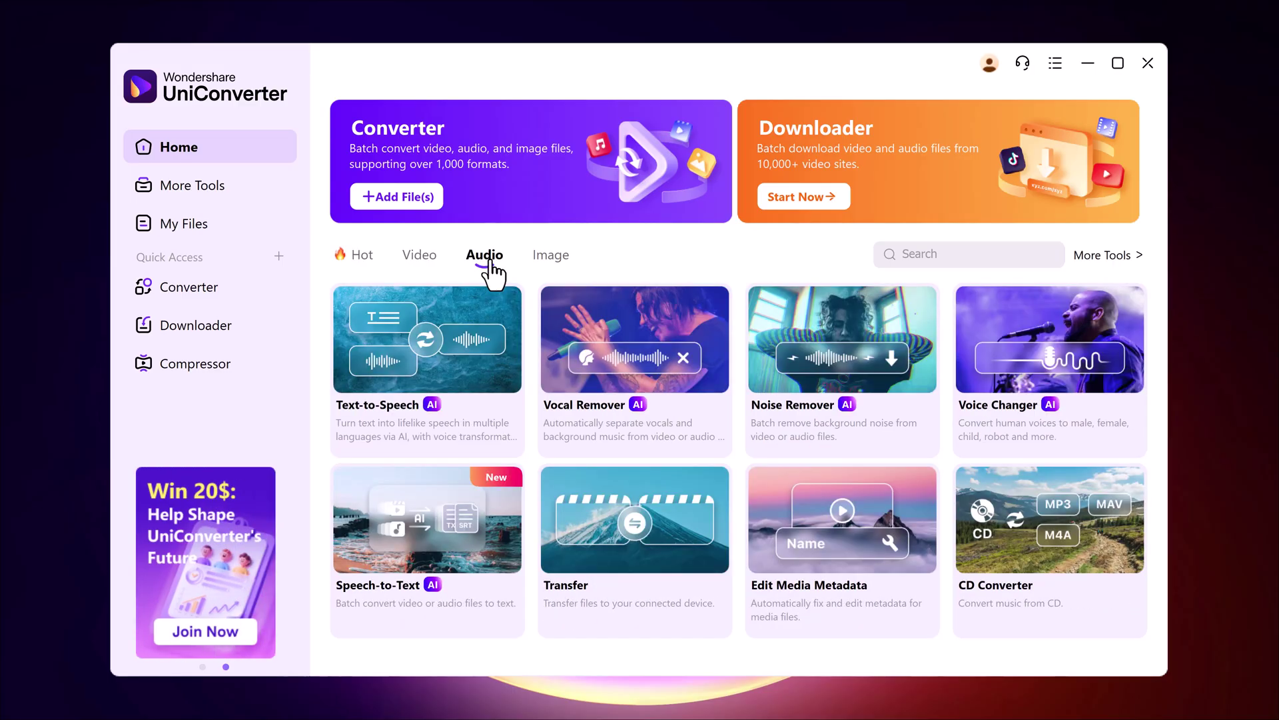
{"action": "left_click", "coordinate": [551, 270]}
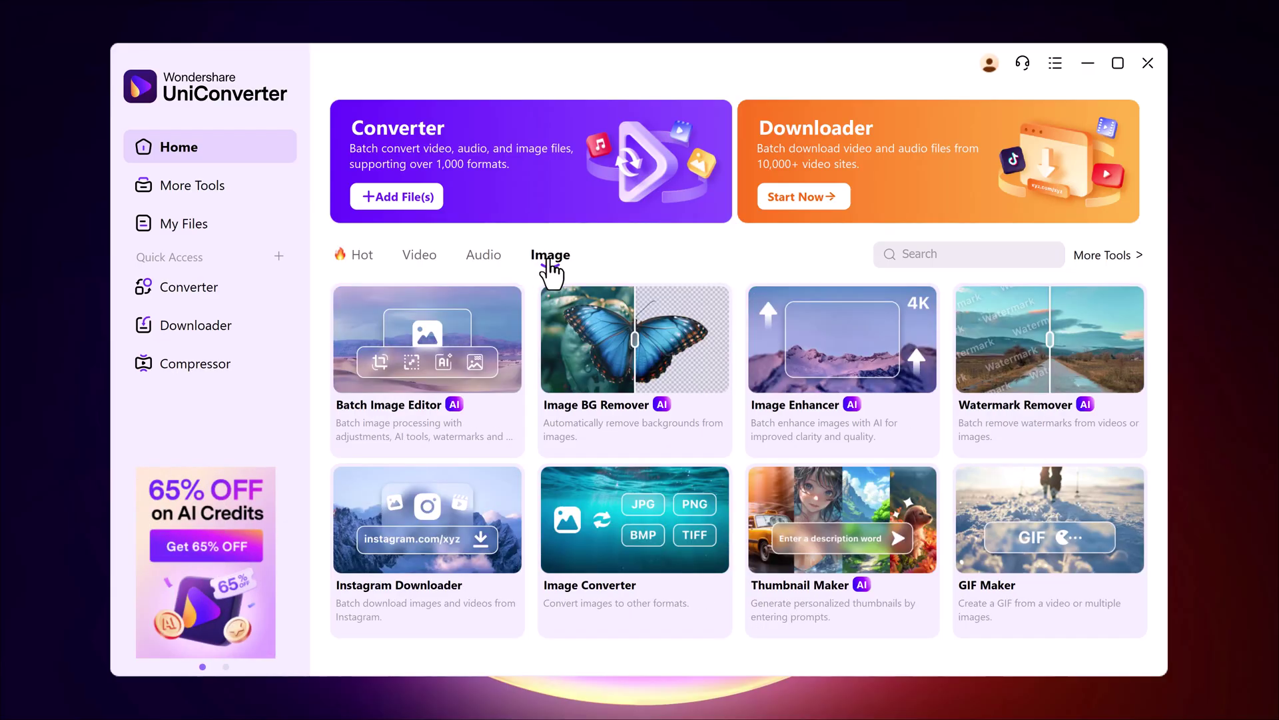
Open Image Enhancer and load the street portrait of the smiling woman in glasses
{"action": "mouse_move", "coordinate": [860, 374]}
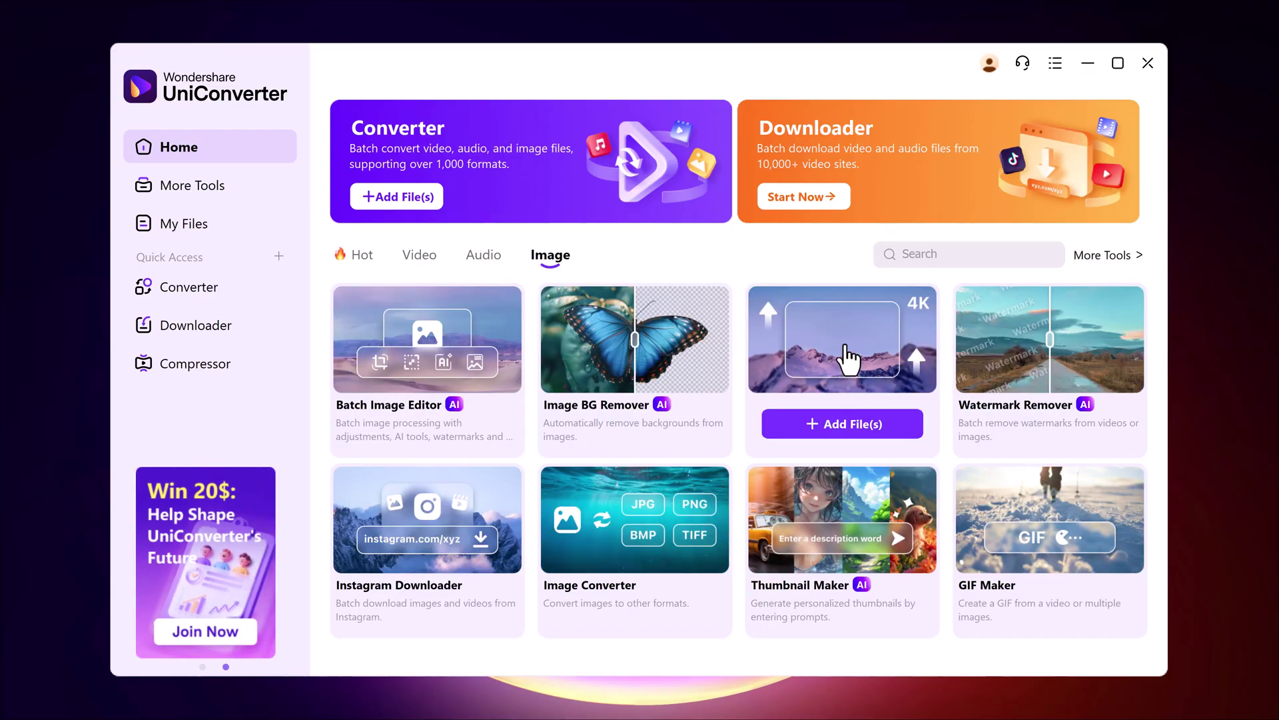
{"action": "left_click", "coordinate": [845, 348]}
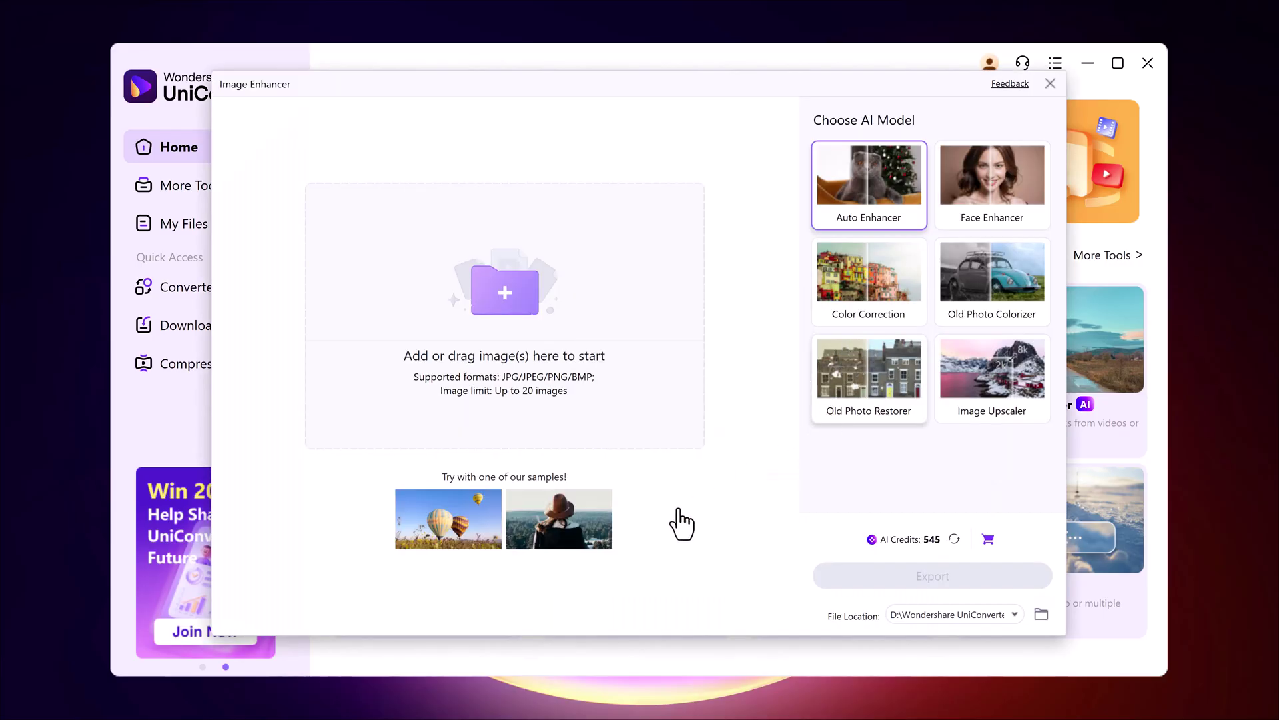
{"action": "left_click", "coordinate": [586, 386]}
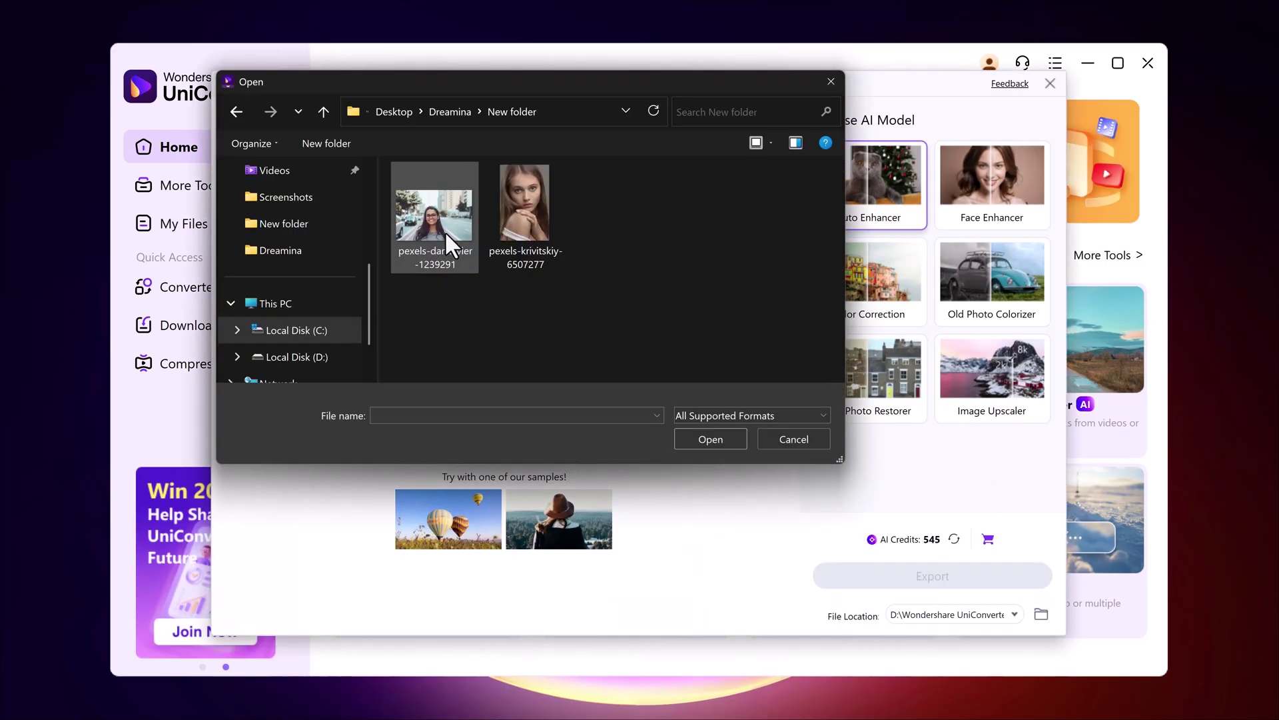
{"action": "left_click", "coordinate": [445, 229]}
{"action": "double_click", "coordinate": [445, 229]}
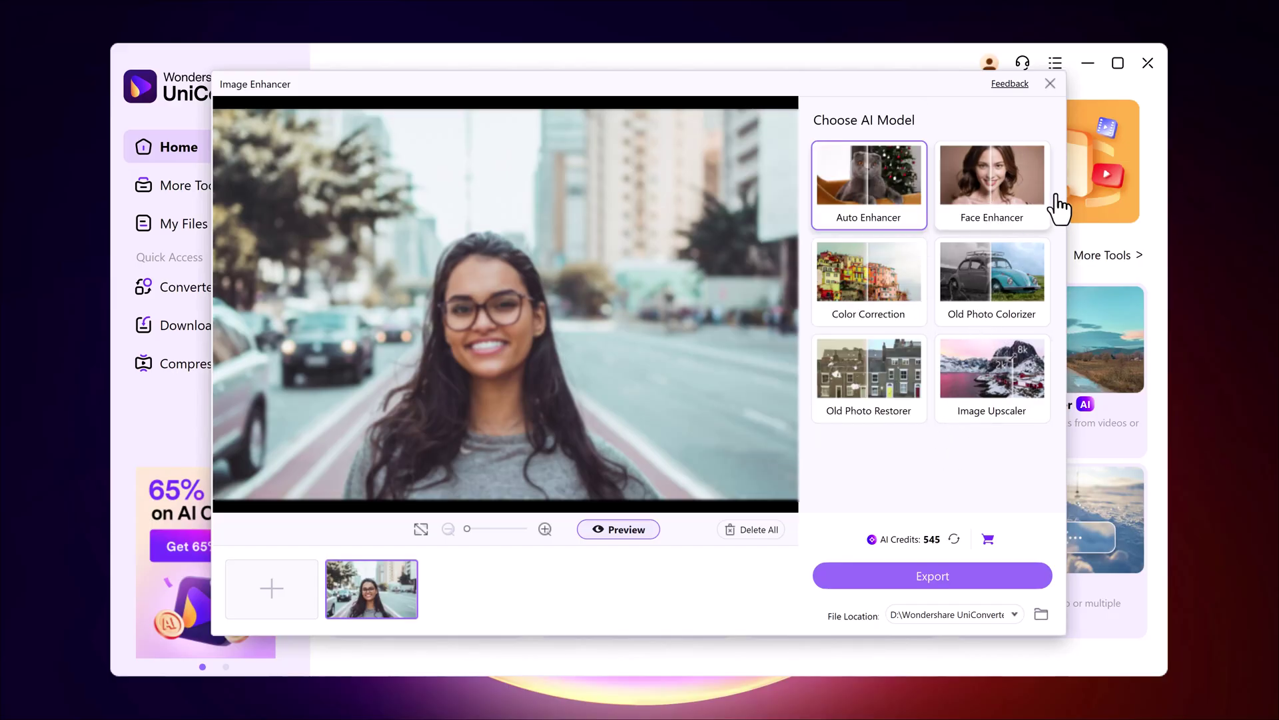
Compare Face Enhancer with Auto Enhancer, then export the Auto Enhancer result at 12000 × 8000 px
{"action": "left_click", "coordinate": [1033, 197]}
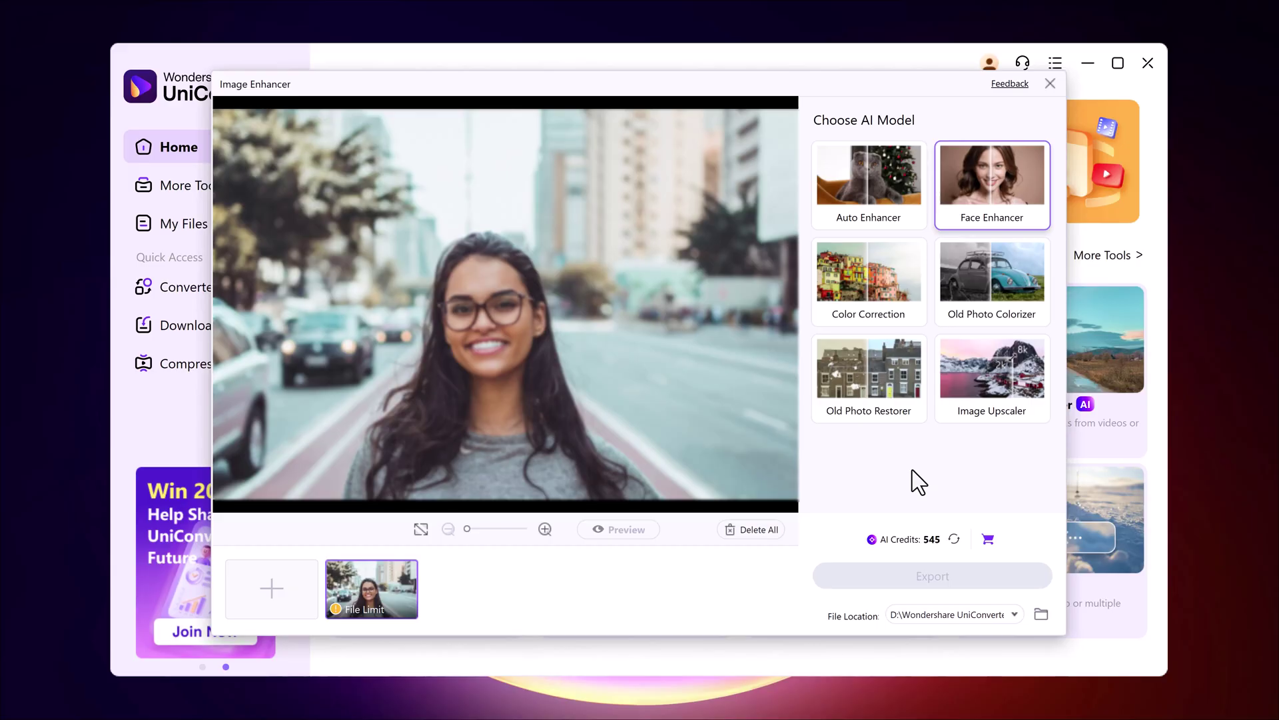
{"action": "left_click", "coordinate": [918, 191]}
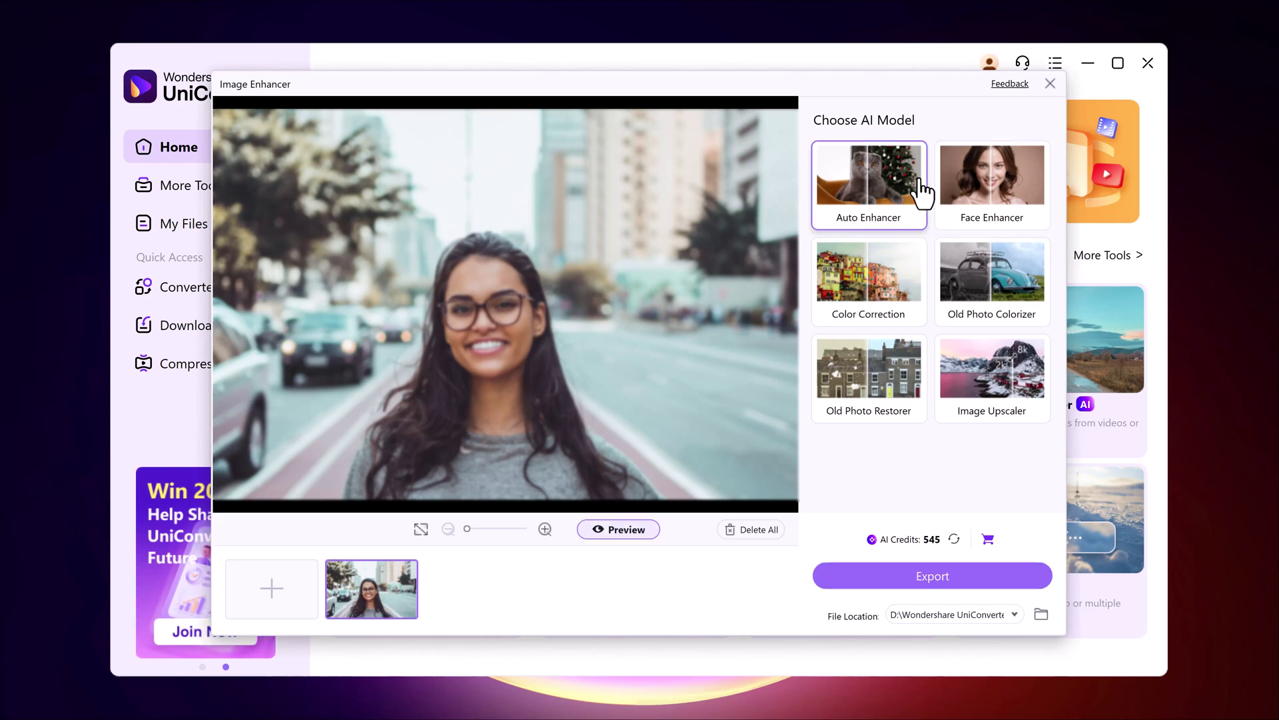
{"action": "left_click", "coordinate": [923, 577]}
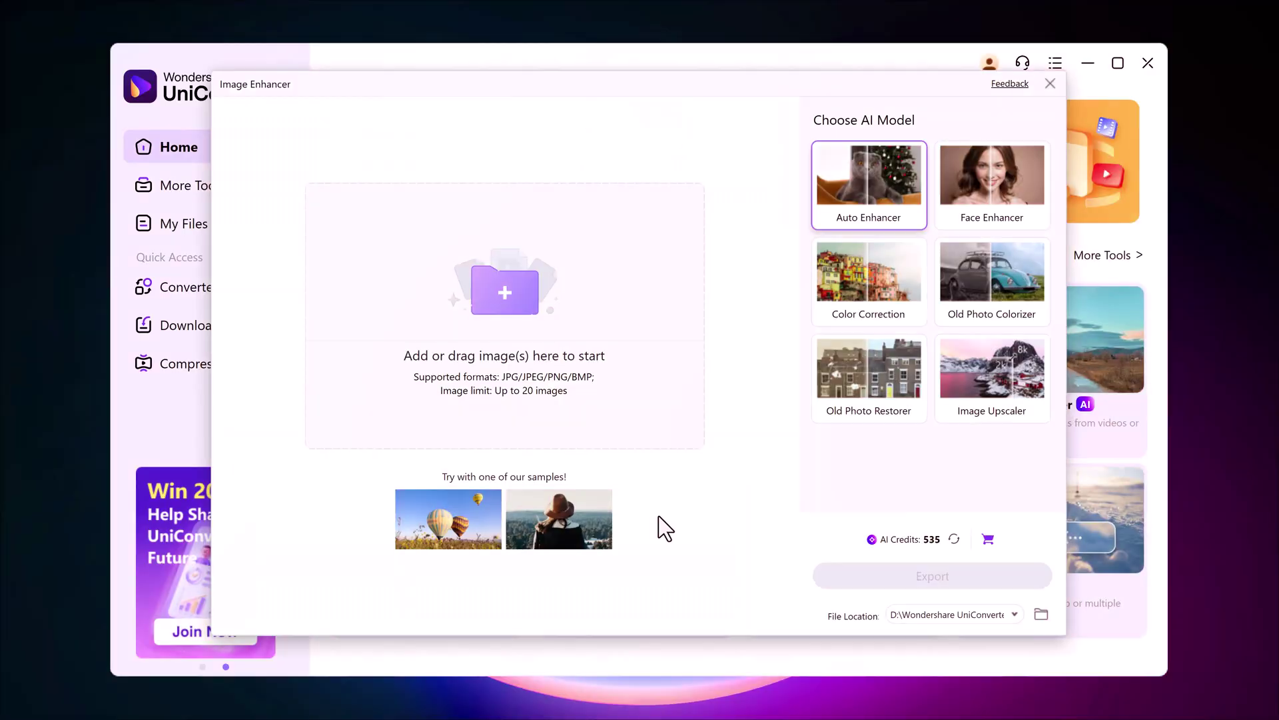
Load the woman-in-a-hat sample and view its Auto Enhancer result beside the original
{"action": "left_click", "coordinate": [548, 520]}
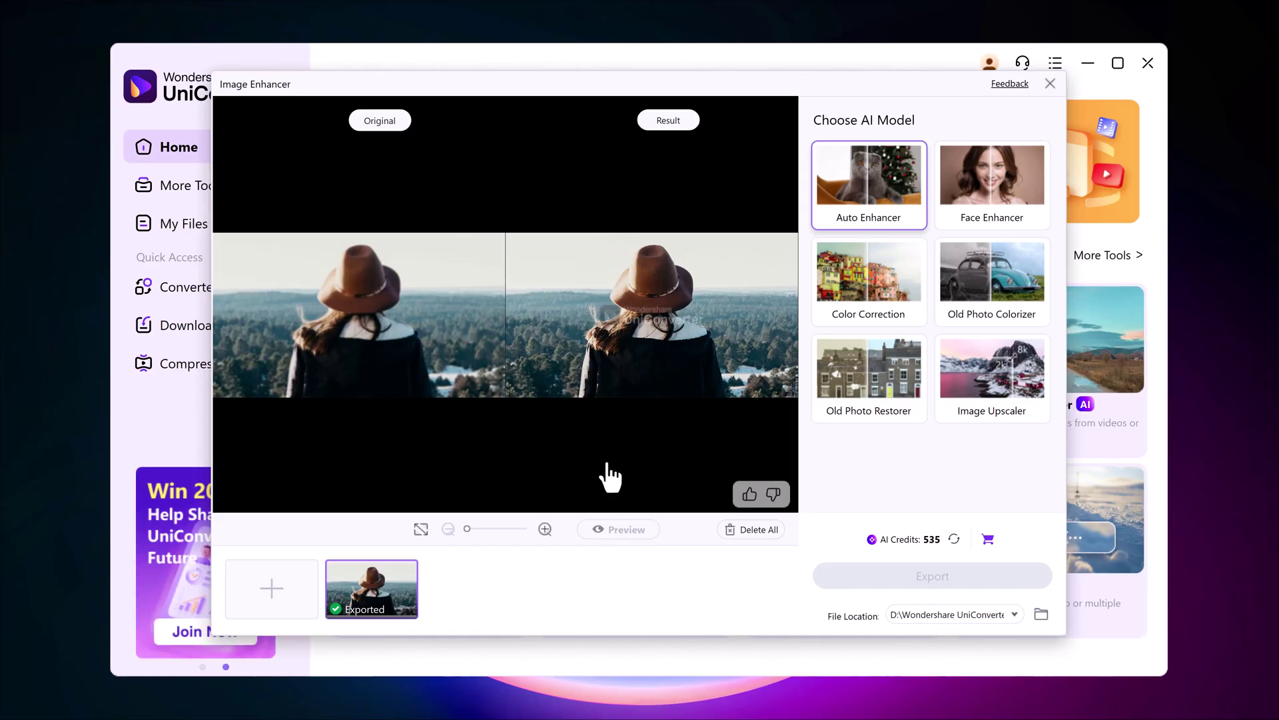
{"action": "scroll", "coordinate": [461, 532], "scroll_direction": "up", "scroll_amount": 1}
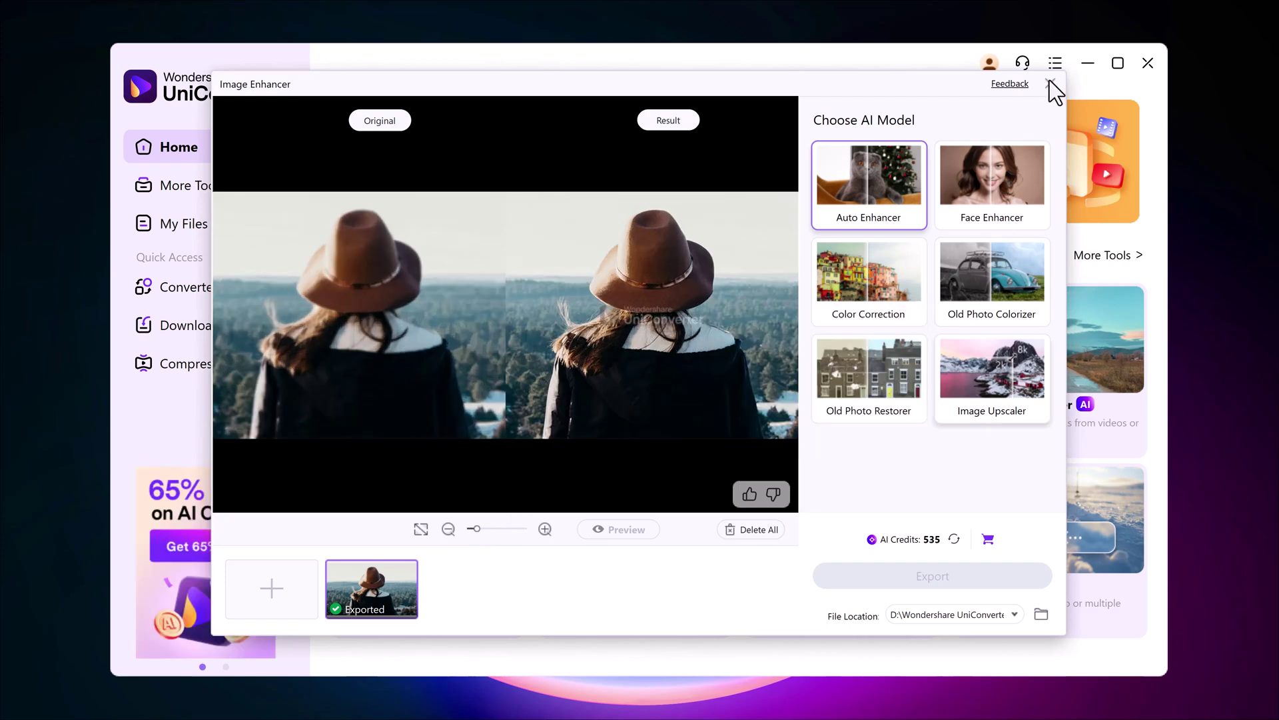
Close the Image Enhancer, confirming Yes, and open the portrait in Image BG Remover
{"action": "left_click", "coordinate": [1050, 83]}
{"action": "left_click", "coordinate": [638, 420]}
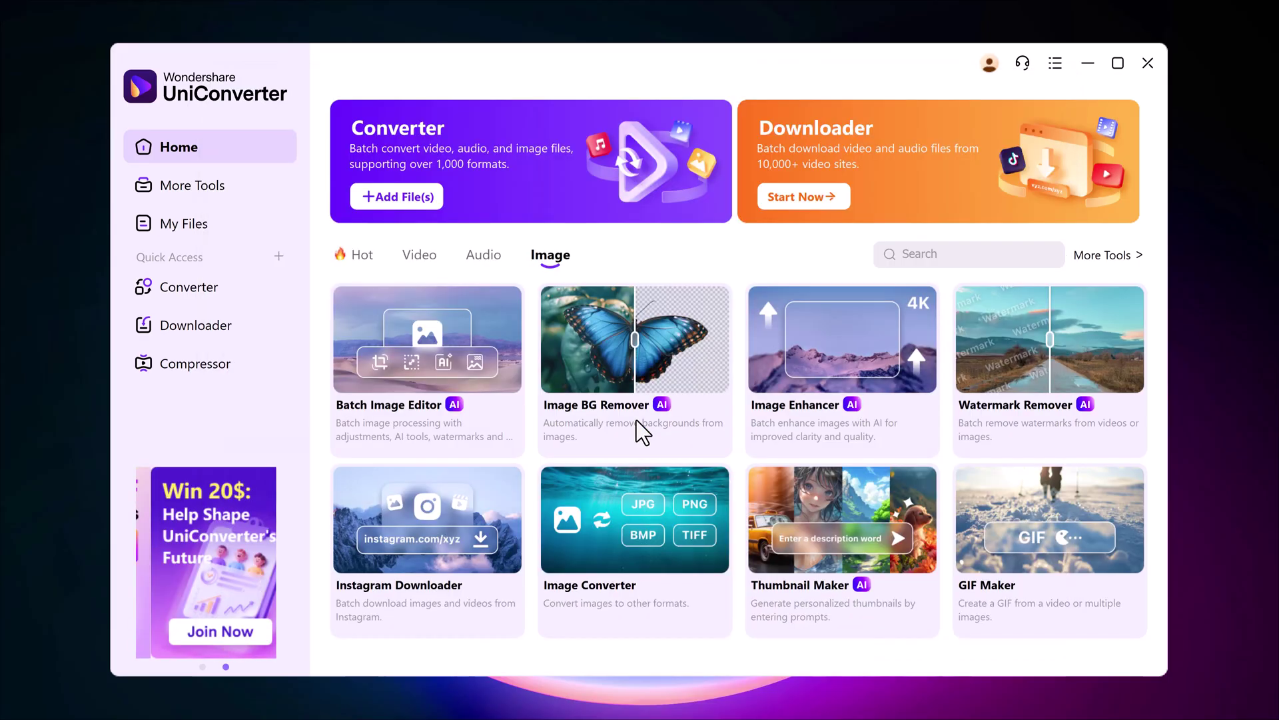
{"action": "mouse_move", "coordinate": [887, 527]}
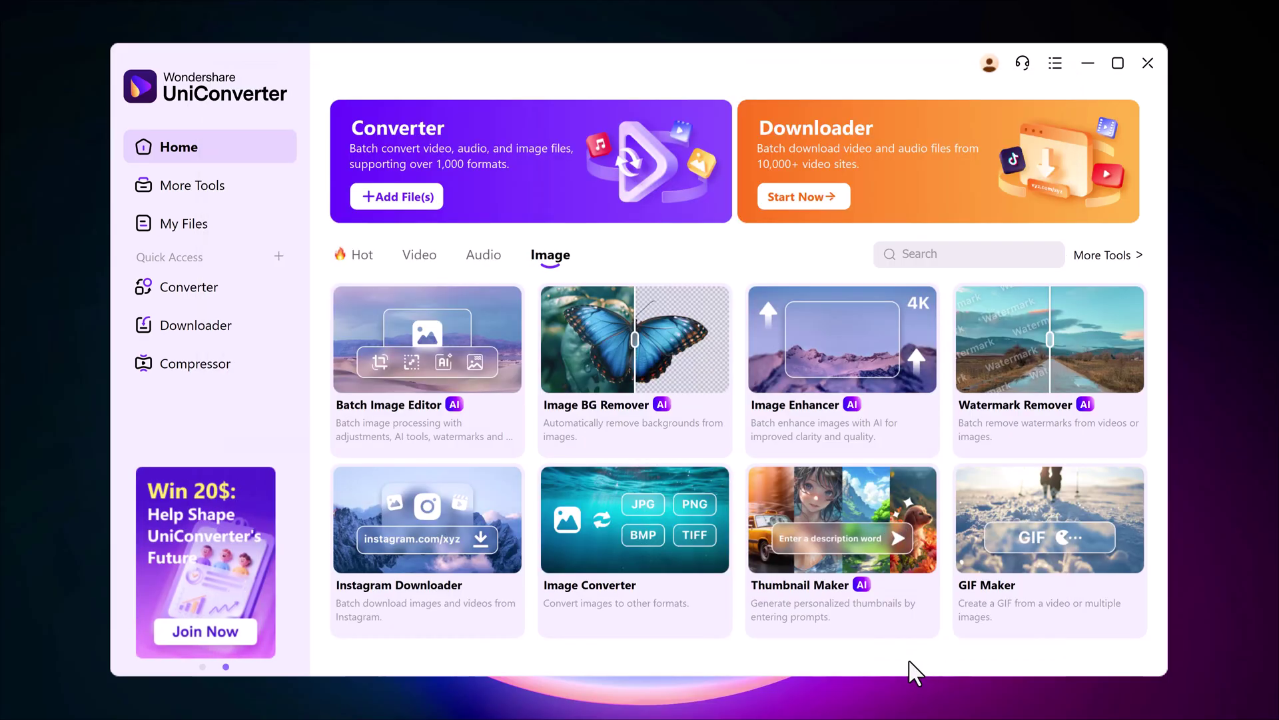
{"action": "mouse_move", "coordinate": [655, 371]}
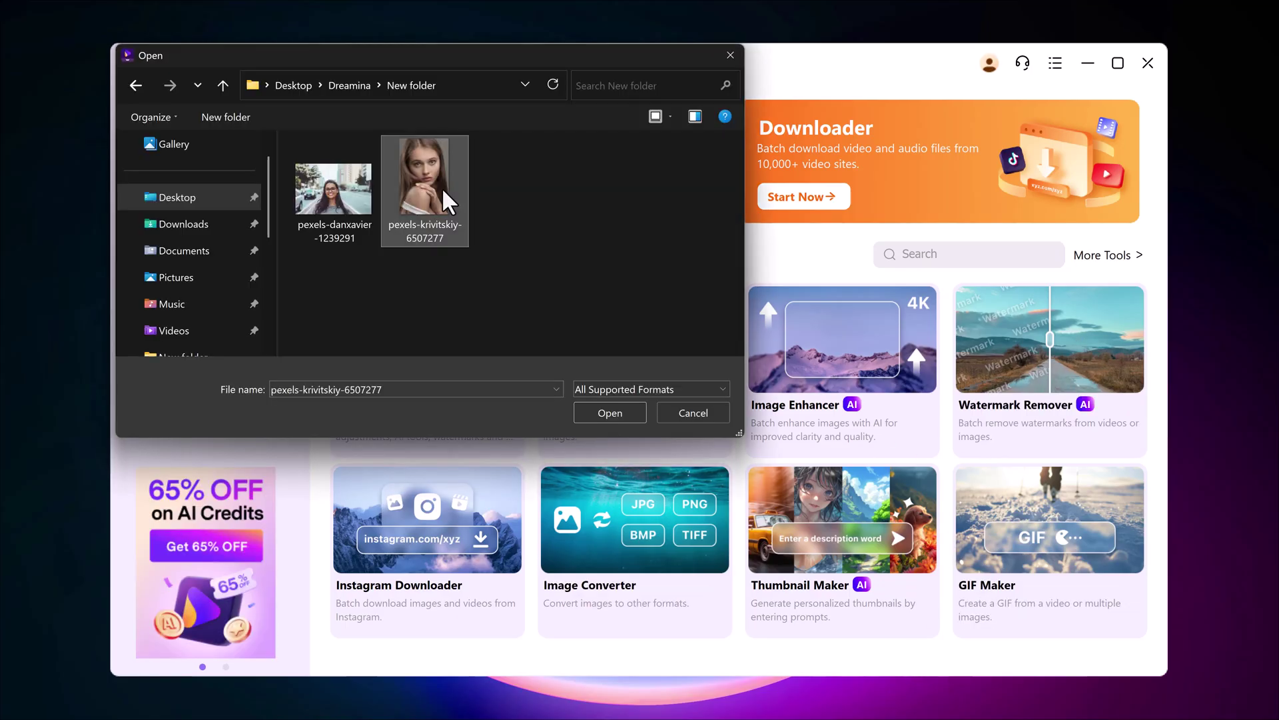
{"action": "double_click", "coordinate": [443, 192]}
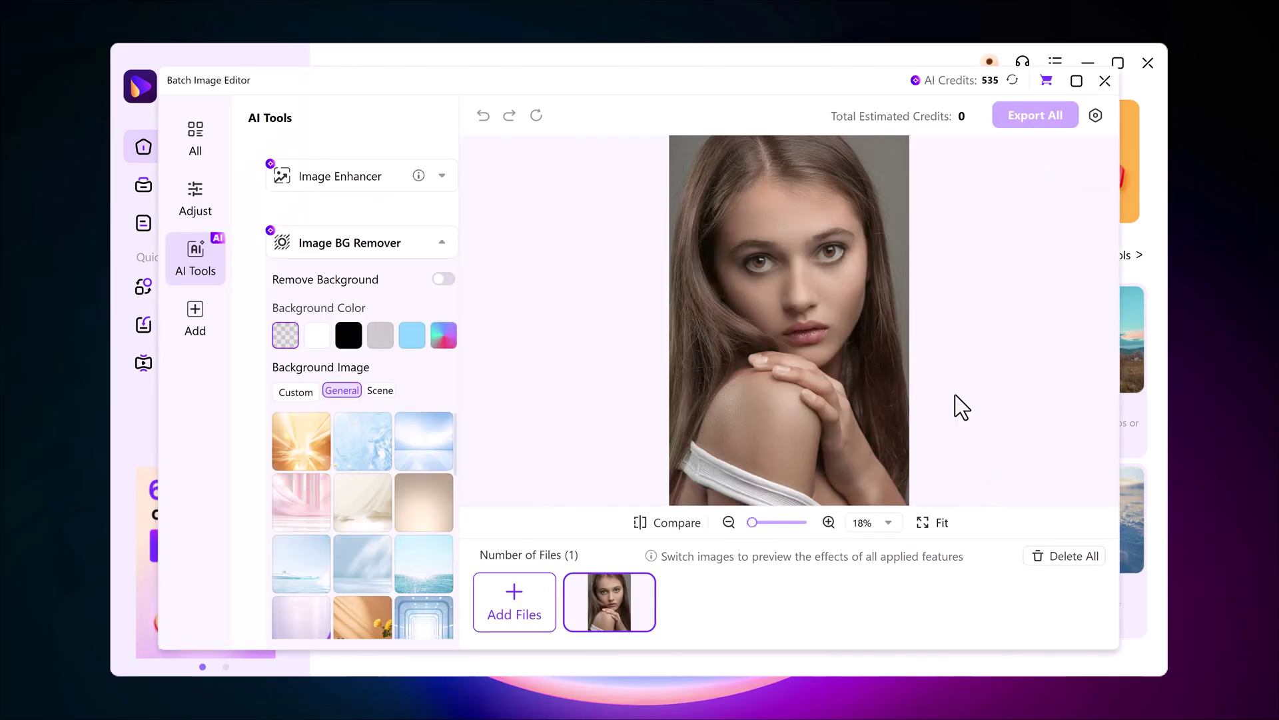
Try blue, water and golden backgrounds, settle on the plant-and-leaf scene, and export the portrait
{"action": "left_click", "coordinate": [350, 430]}
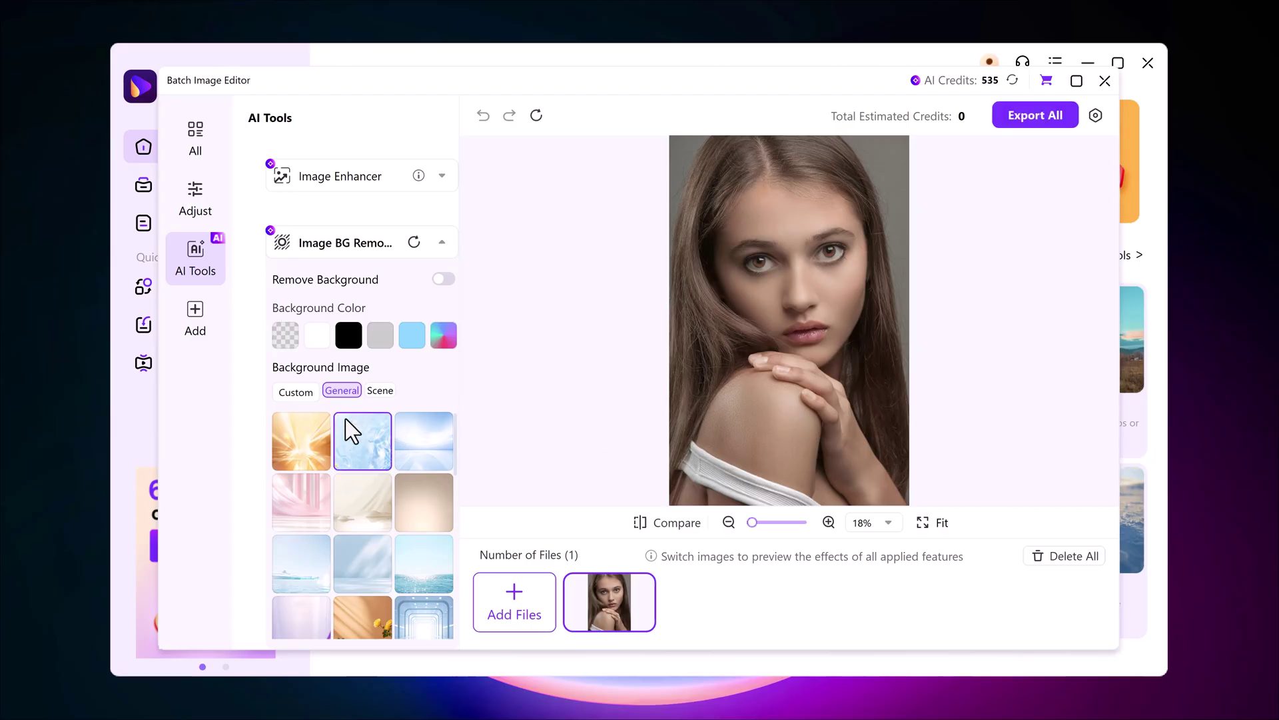
{"action": "left_click", "coordinate": [287, 337]}
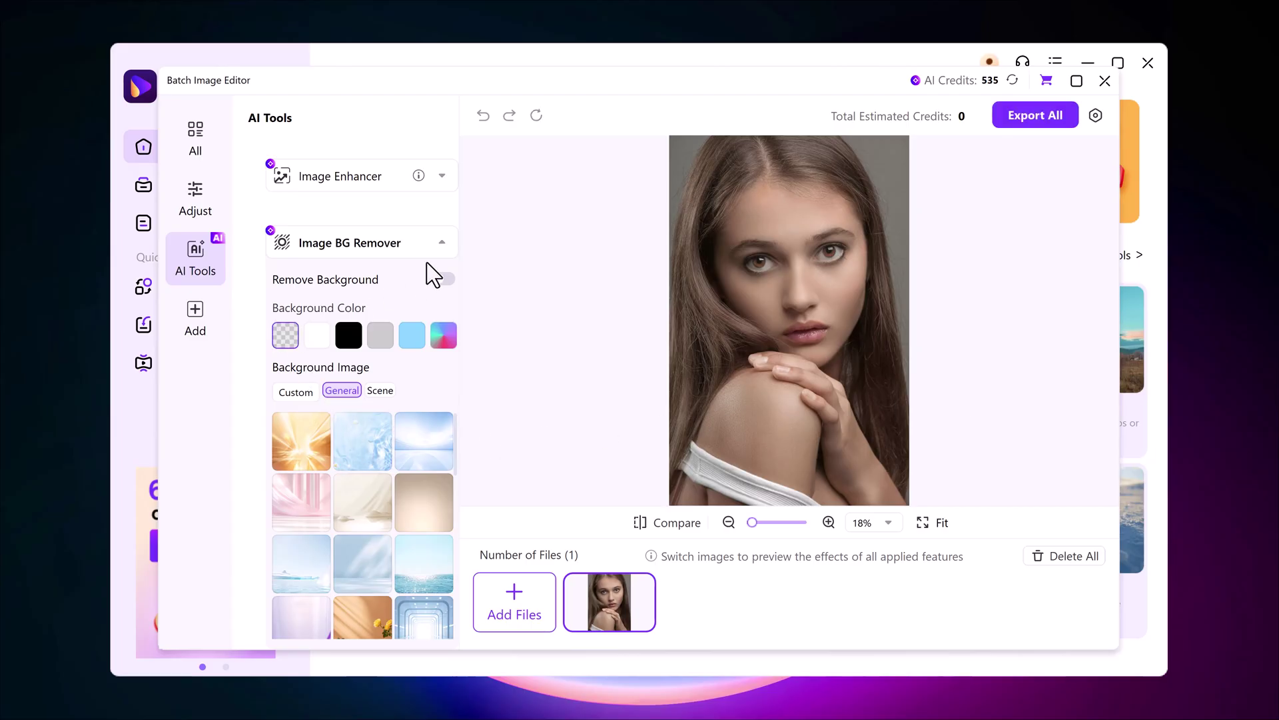
{"action": "left_click", "coordinate": [441, 279]}
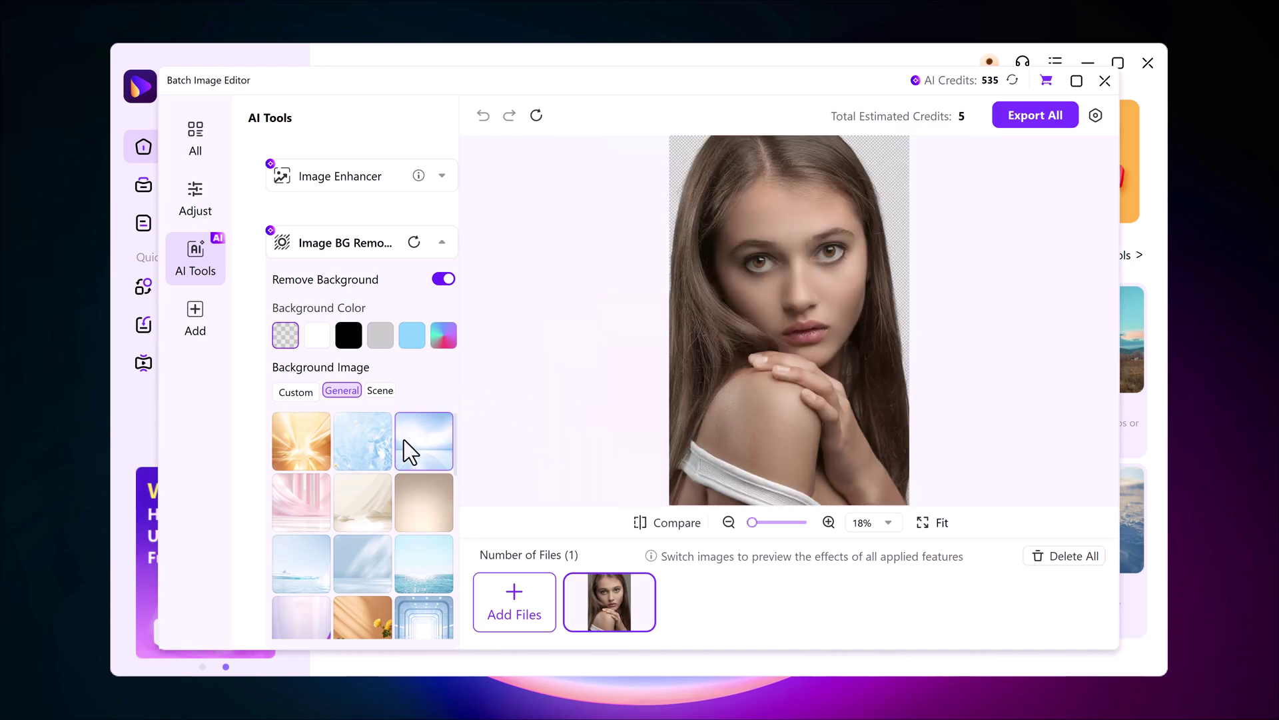
{"action": "left_click", "coordinate": [344, 458]}
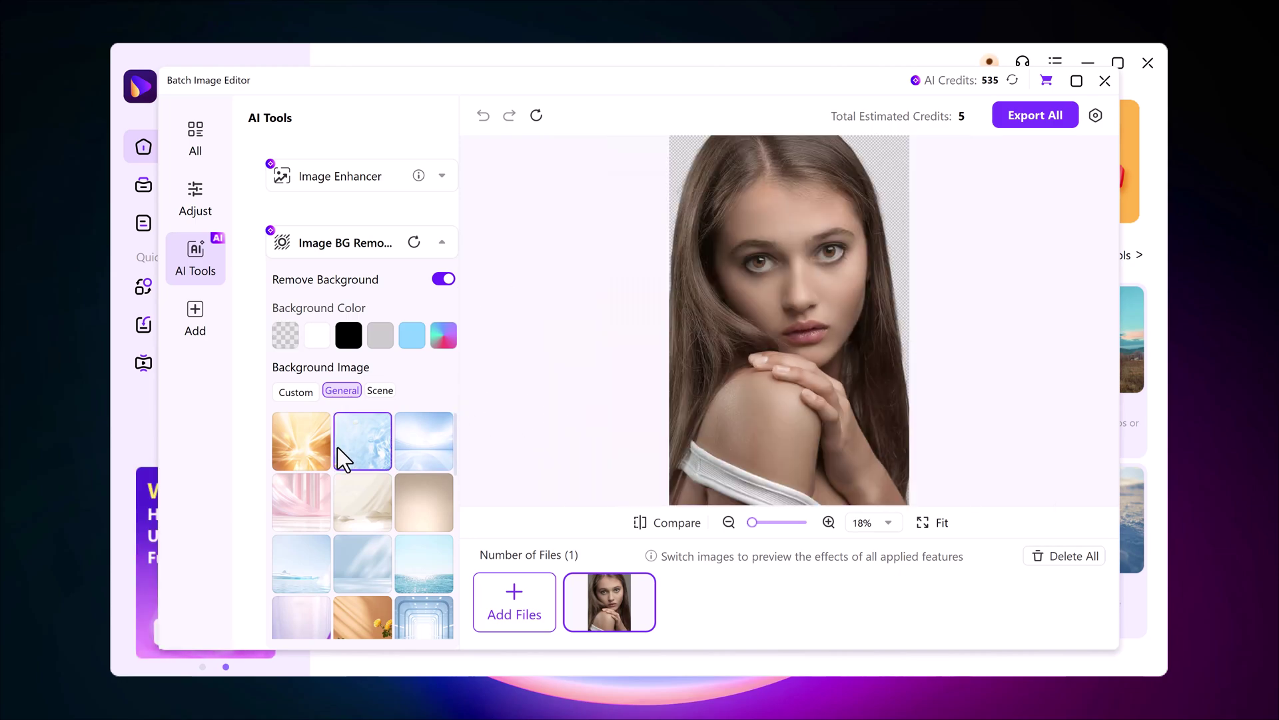
{"action": "left_click", "coordinate": [441, 553]}
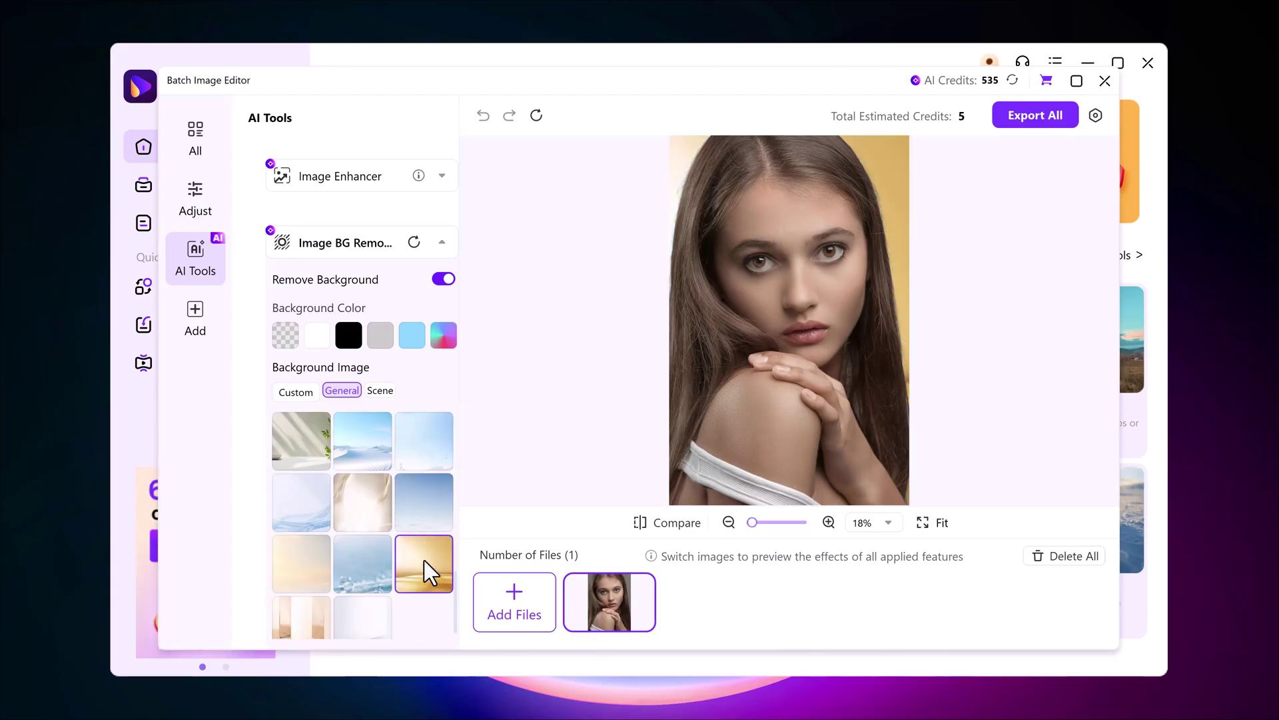
{"action": "left_click", "coordinate": [309, 455]}
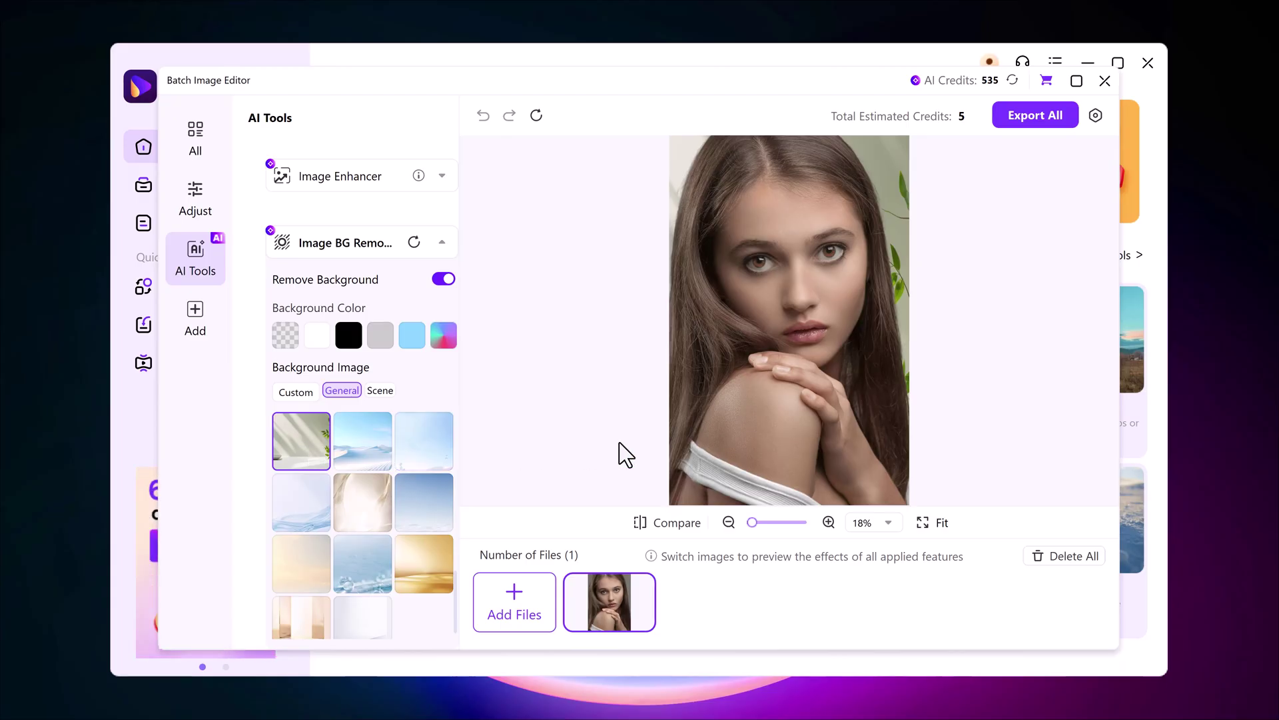
{"action": "left_click", "coordinate": [1031, 115]}
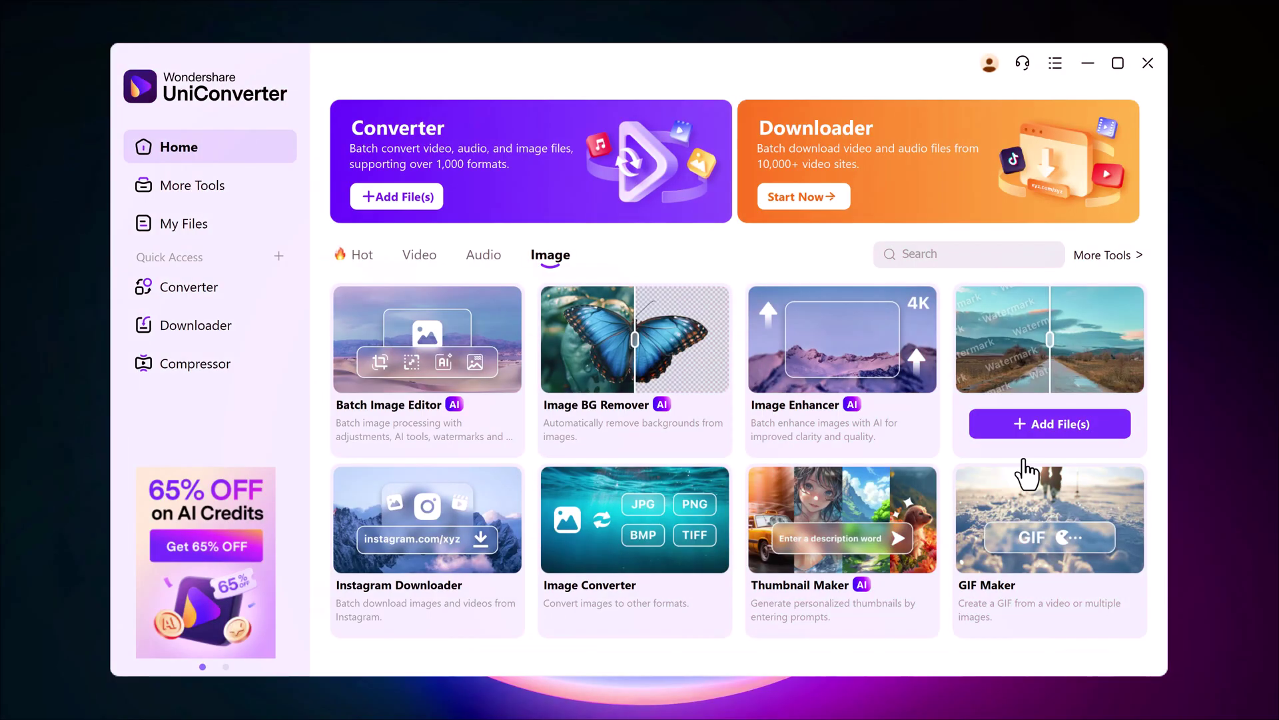
Open Watermark Remover and load the Foodora Bites pizza poster
{"action": "left_click", "coordinate": [1058, 365]}
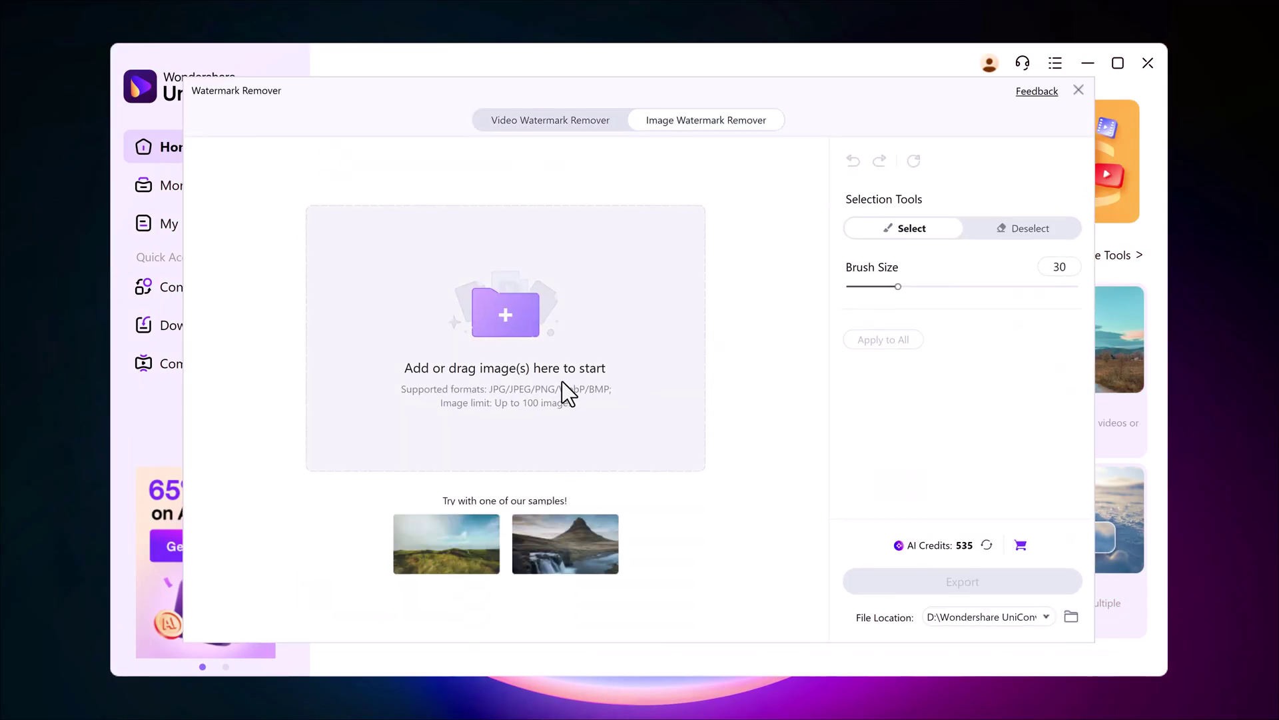
{"action": "left_click", "coordinate": [512, 322]}
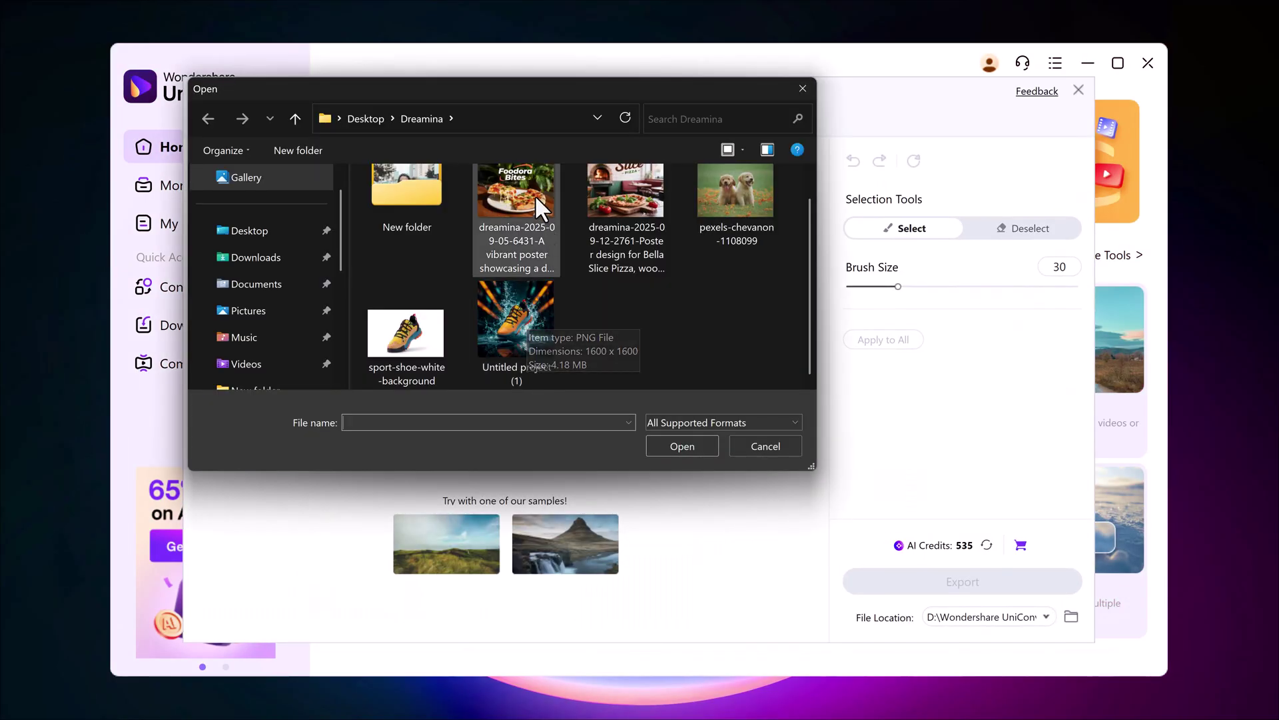
{"action": "double_click", "coordinate": [536, 198]}
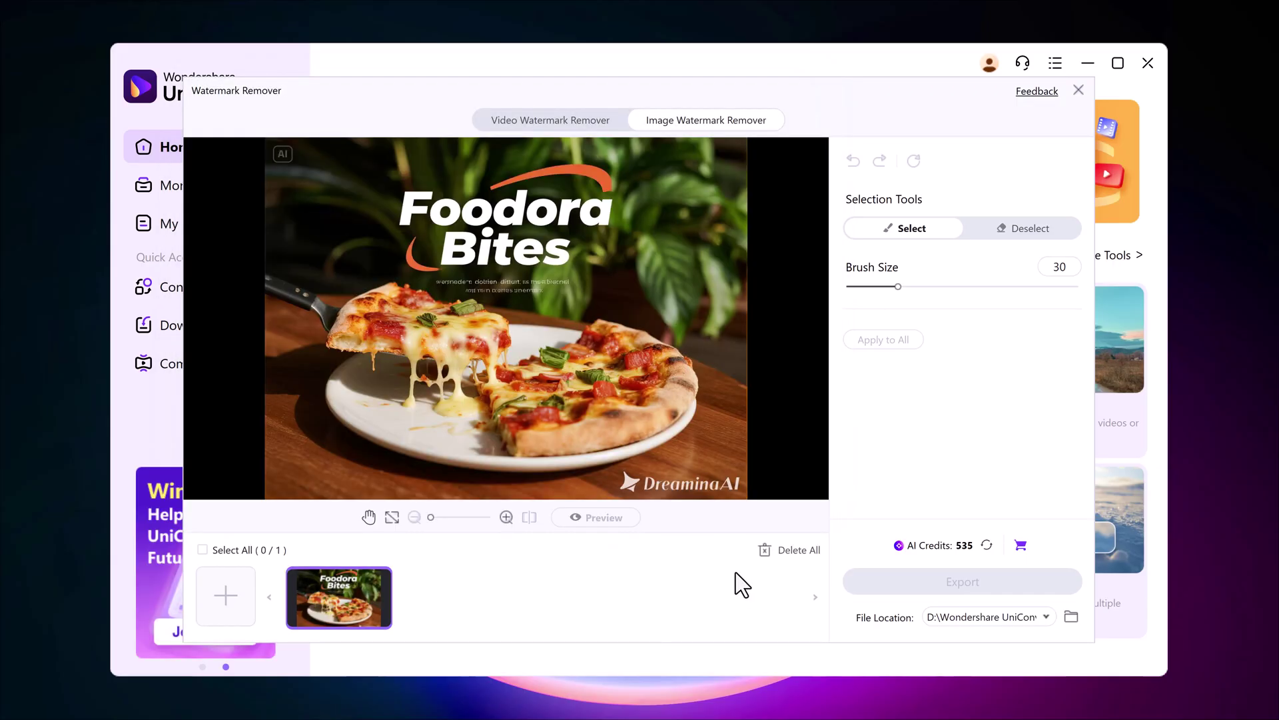
Brush over the DreaminaAI watermark at brush size 50 and export the cleaned poster
{"action": "left_click_drag", "start_coordinate": [922, 286], "coordinate": [950, 286]}
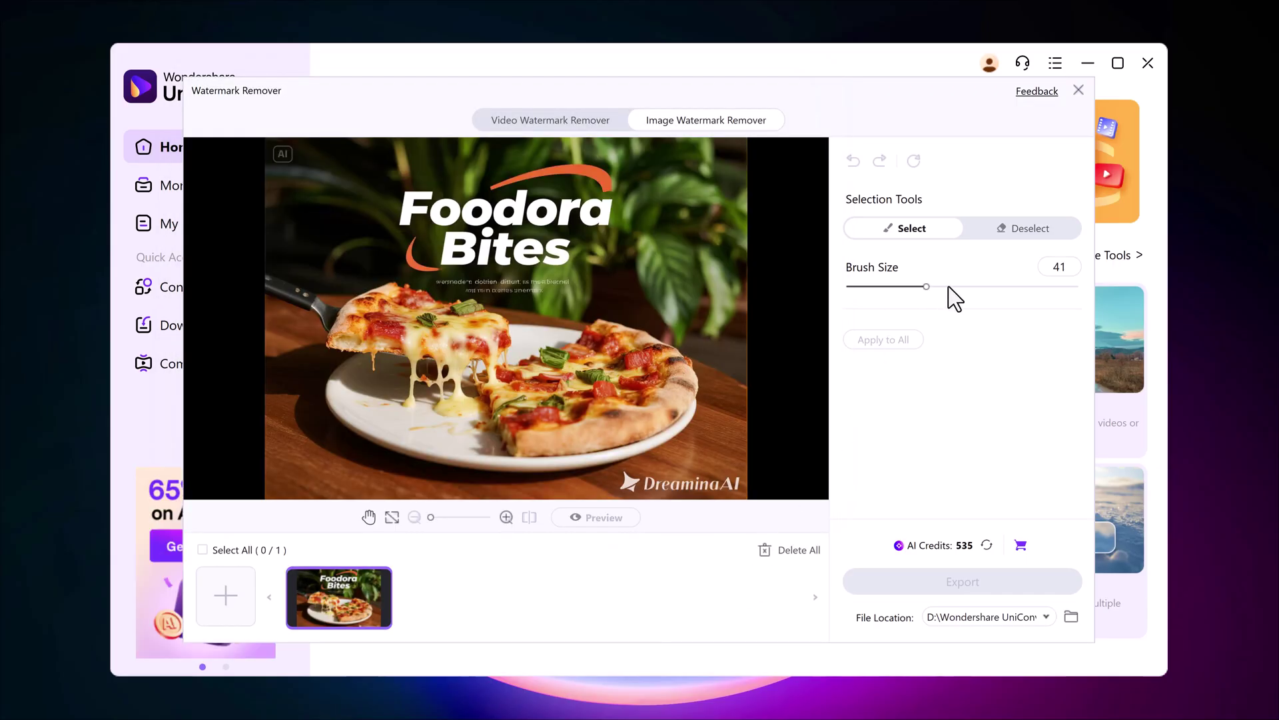
{"action": "mouse_move", "coordinate": [634, 482]}
{"action": "left_mouse_down"}
{"action": "mouse_move", "coordinate": [678, 498]}
{"action": "mouse_move", "coordinate": [695, 480]}
{"action": "mouse_move", "coordinate": [731, 481]}
{"action": "left_mouse_up"}
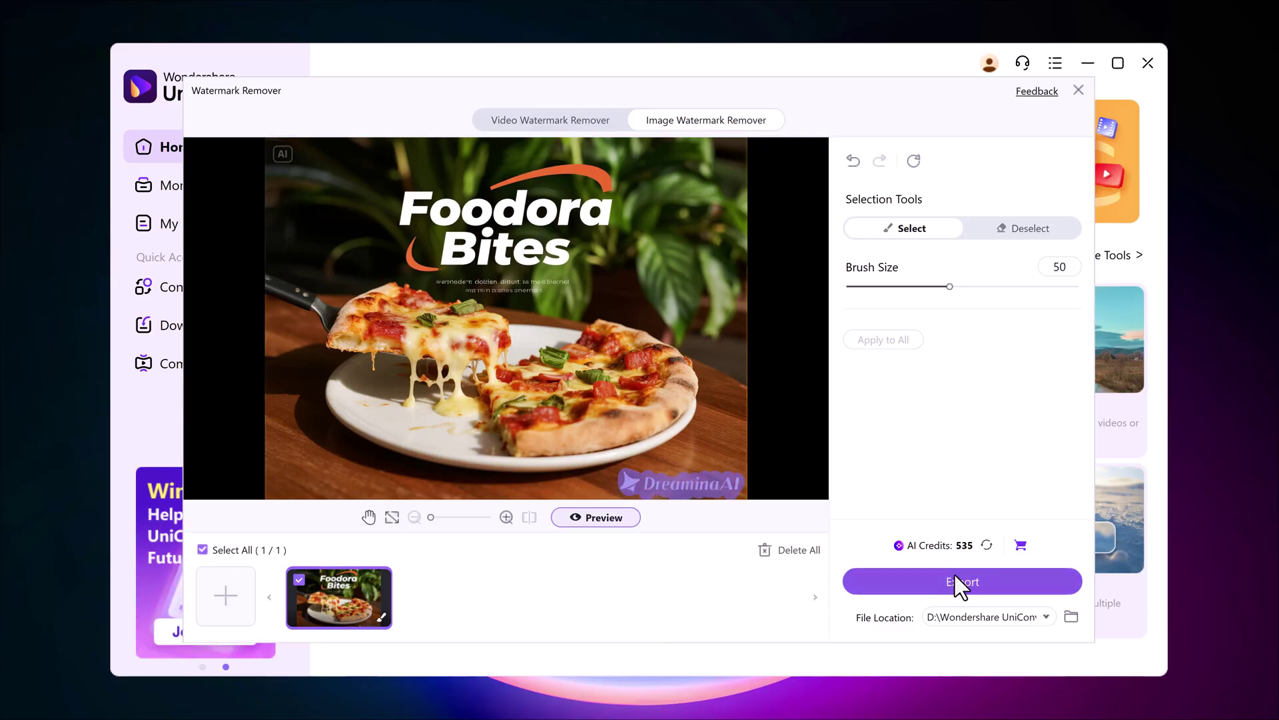
{"action": "left_click", "coordinate": [955, 578]}
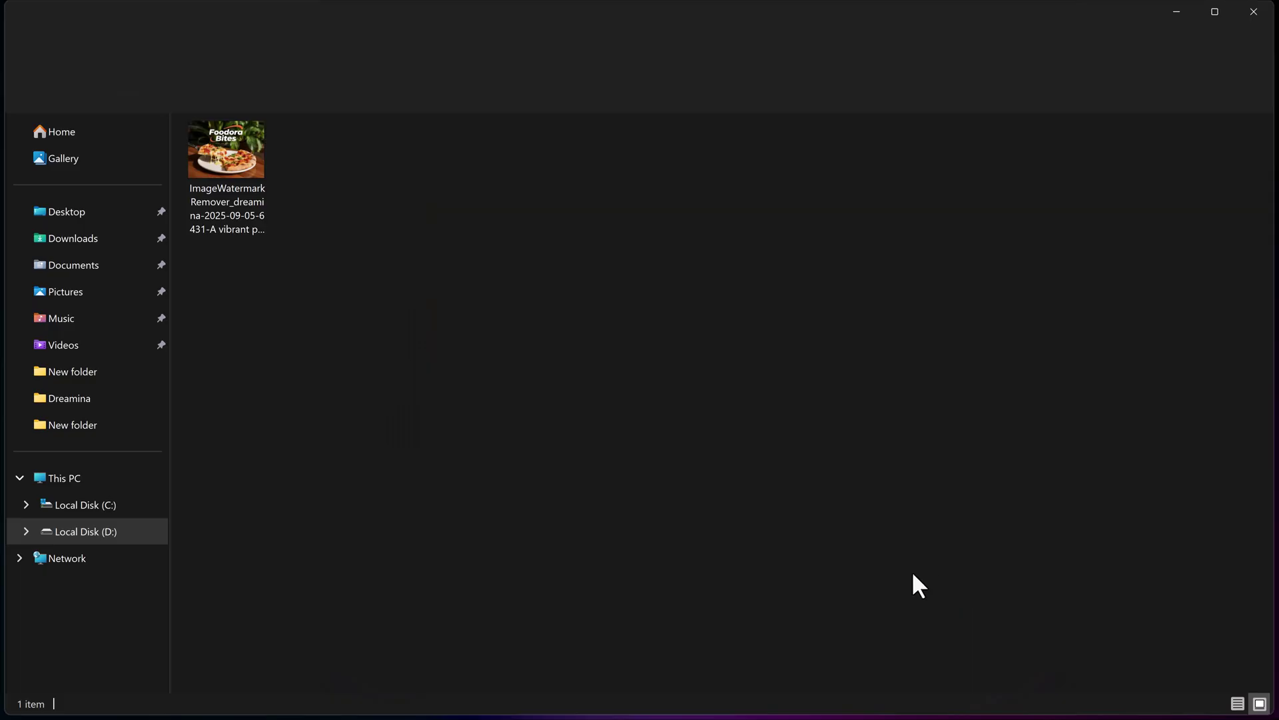
Open the exported watermark-free pizza poster in WPS Photos to inspect it
{"action": "double_click", "coordinate": [208, 144]}
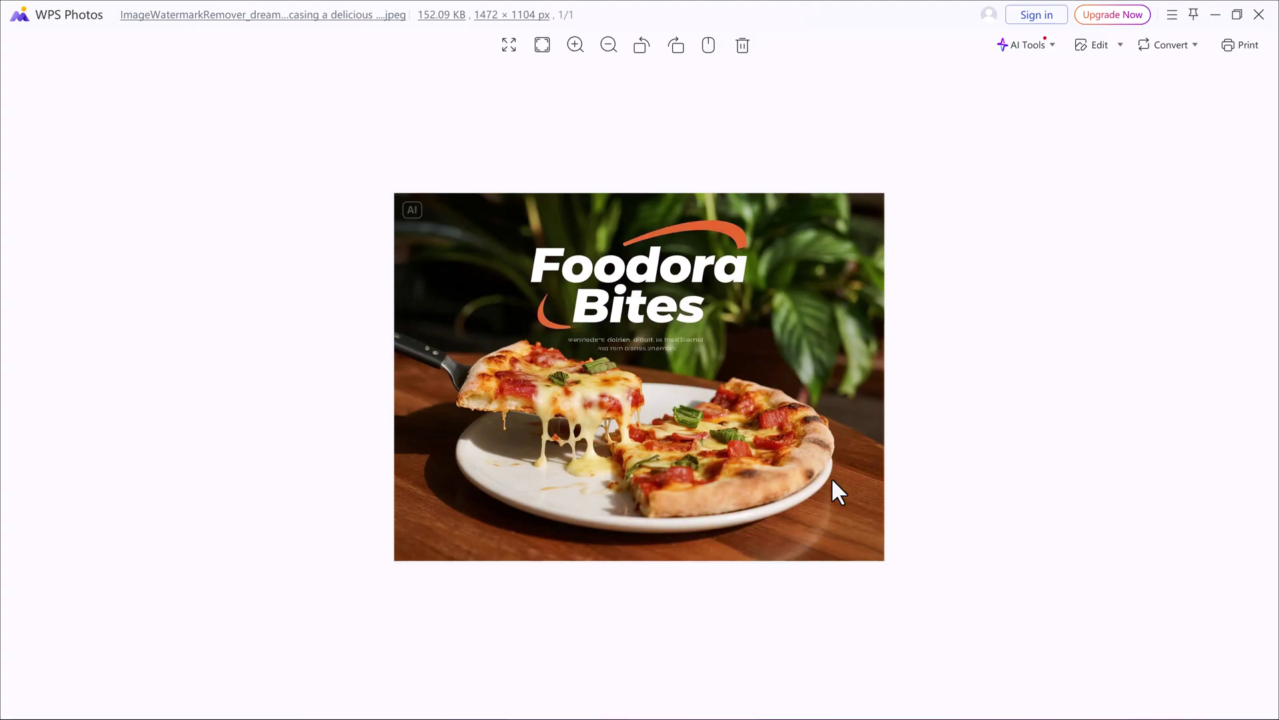
{"action": "scroll", "coordinate": [953, 542], "scroll_direction": "up", "scroll_amount": 3}
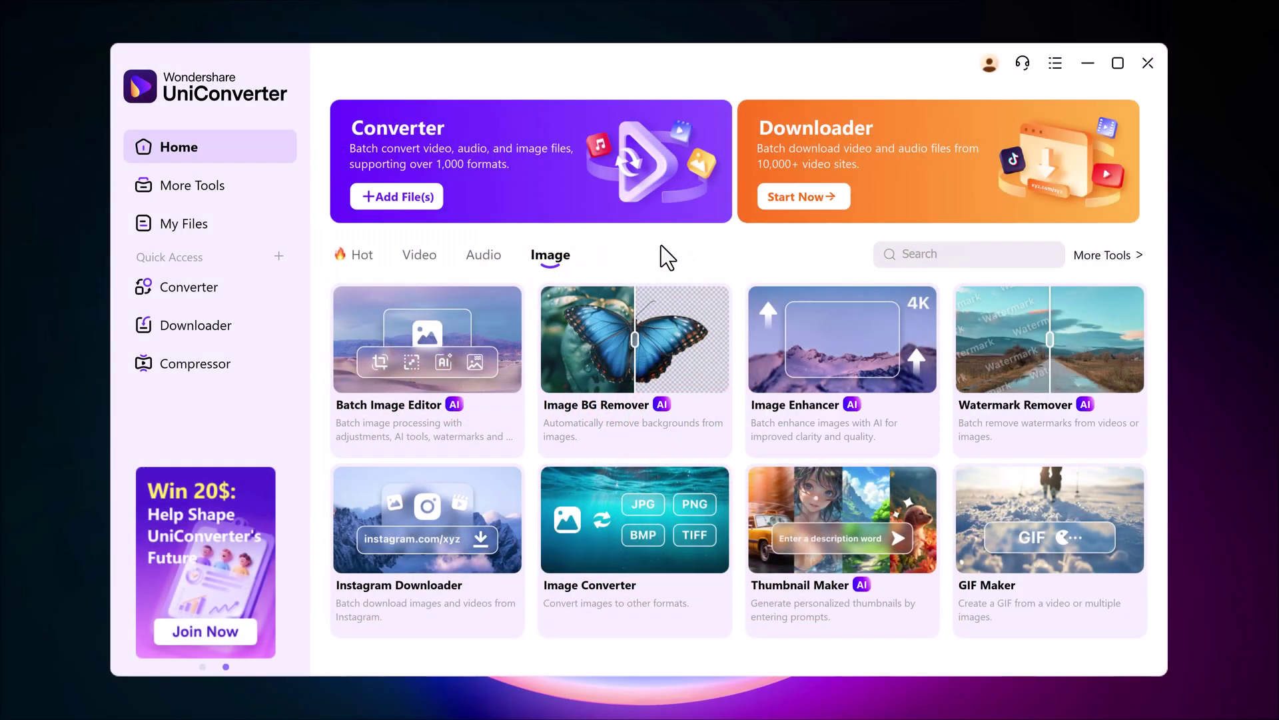
Add the puppy JPG pexels-chevanon-1108099 and set its output to PNG HD 1080P
{"action": "left_click", "coordinate": [397, 198]}
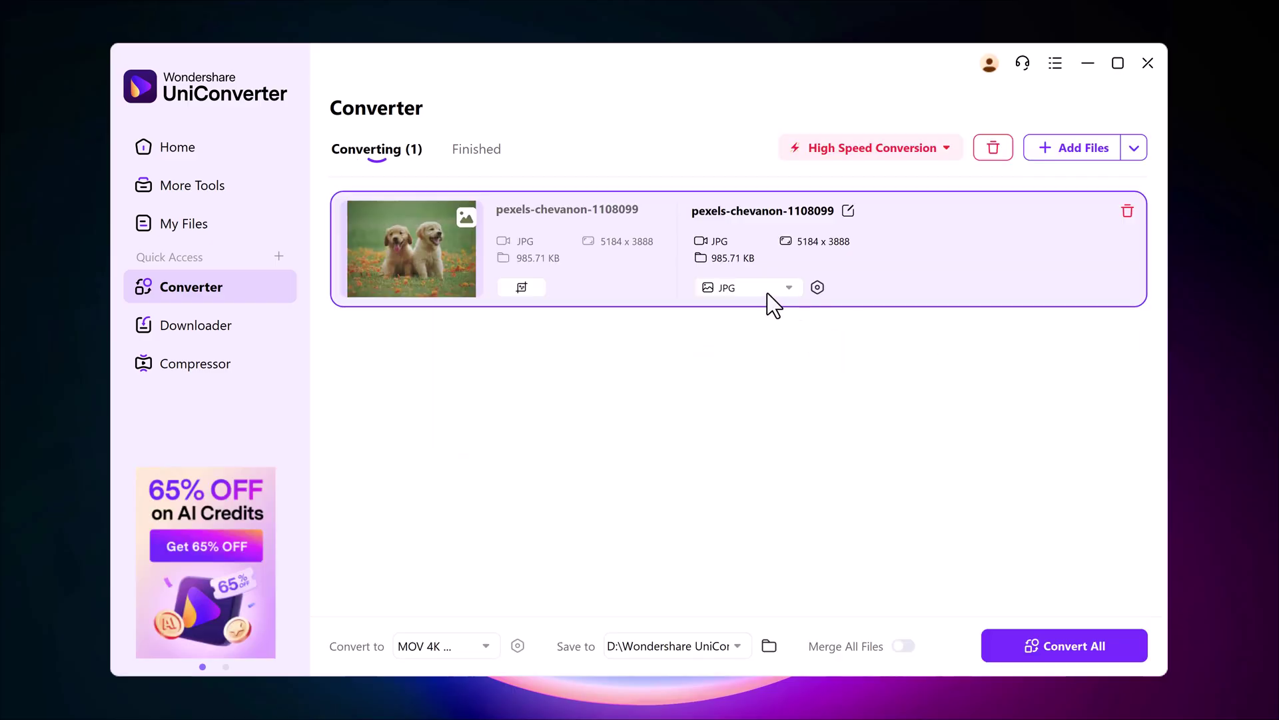
{"action": "mouse_move", "coordinate": [457, 223]}
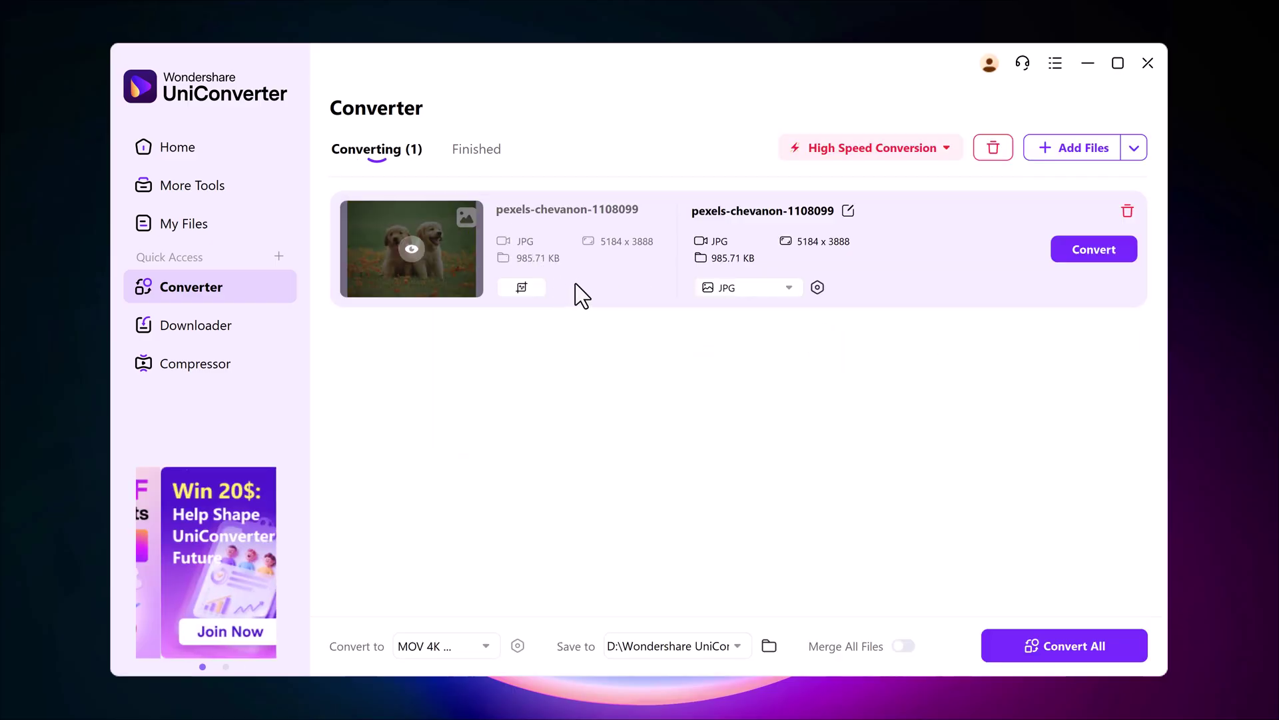
{"action": "left_click", "coordinate": [790, 293]}
{"action": "left_click", "coordinate": [773, 353]}
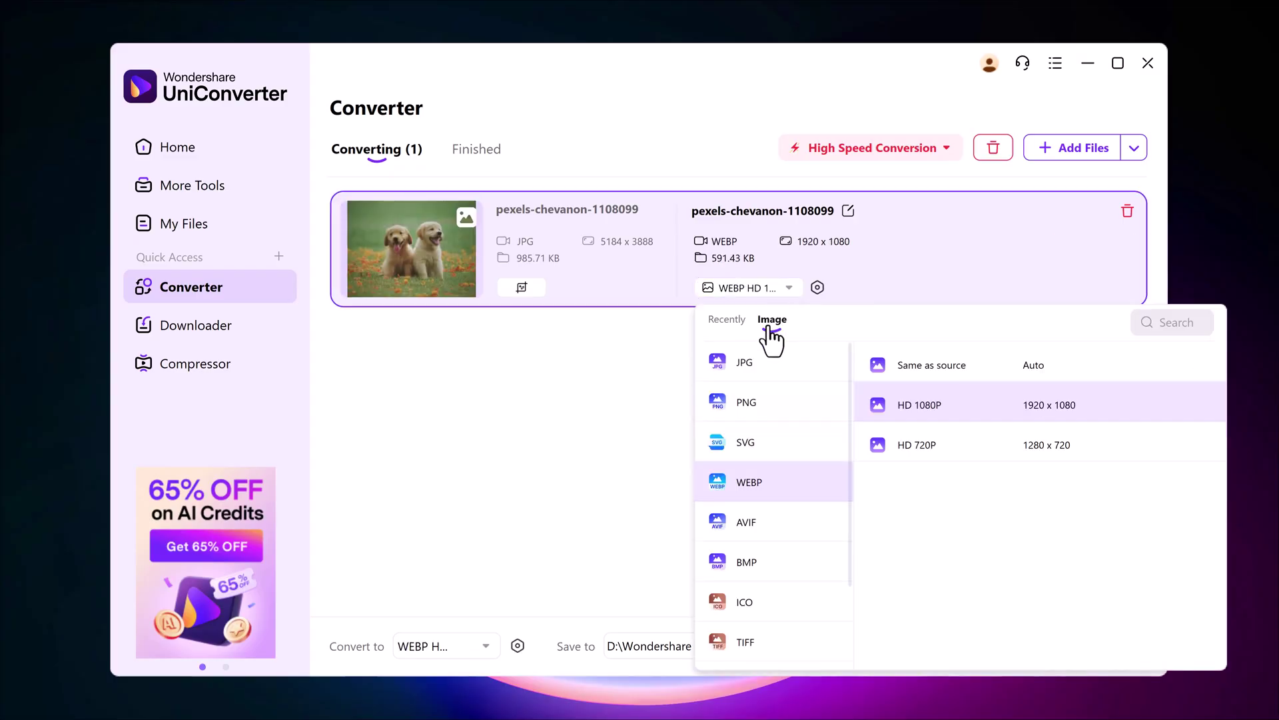
{"action": "left_click", "coordinate": [771, 410]}
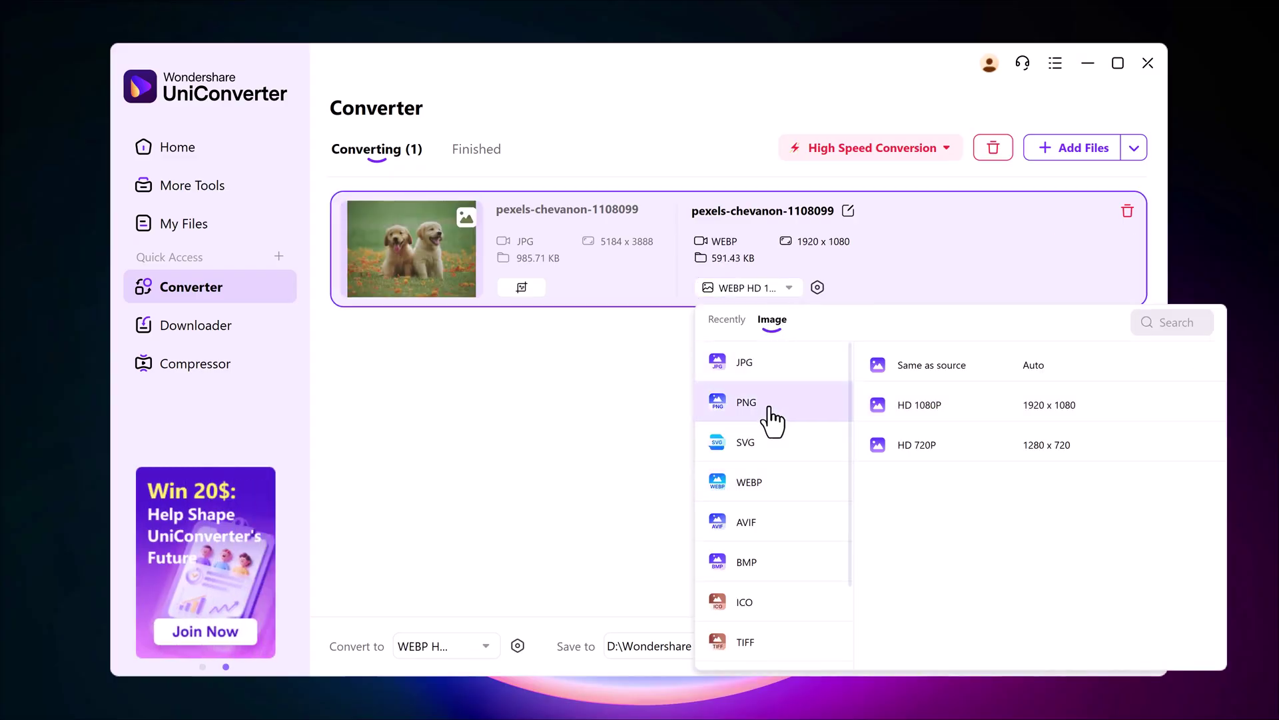
{"action": "left_click", "coordinate": [909, 405]}
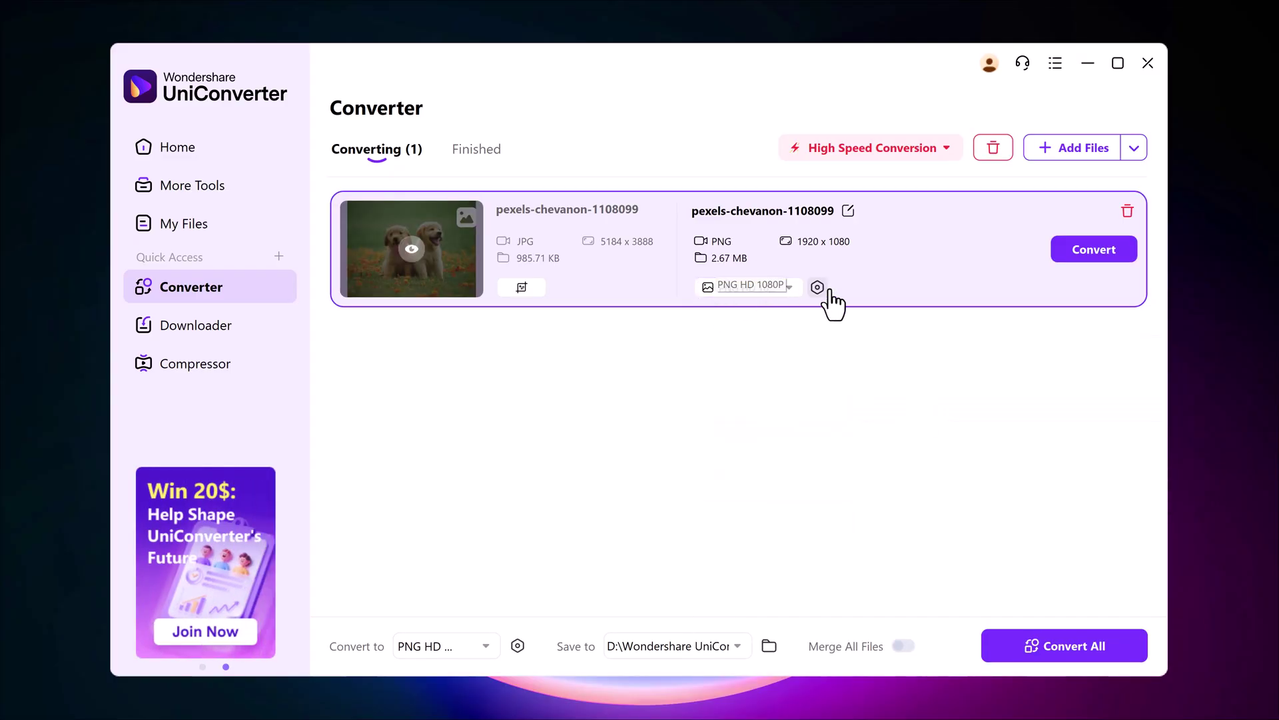
Convert it to a 1920 × 1080 PNG and preview the result under Finished
{"action": "left_click", "coordinate": [1084, 260]}
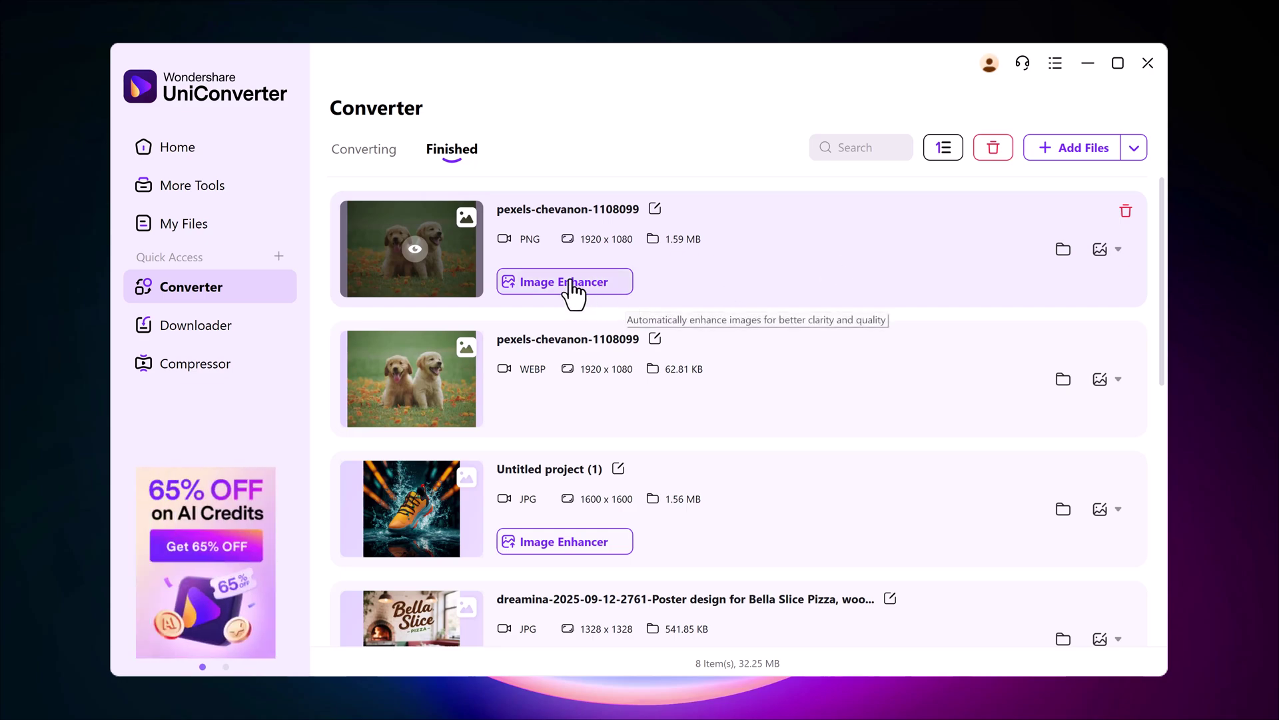
{"action": "left_click", "coordinate": [415, 252]}
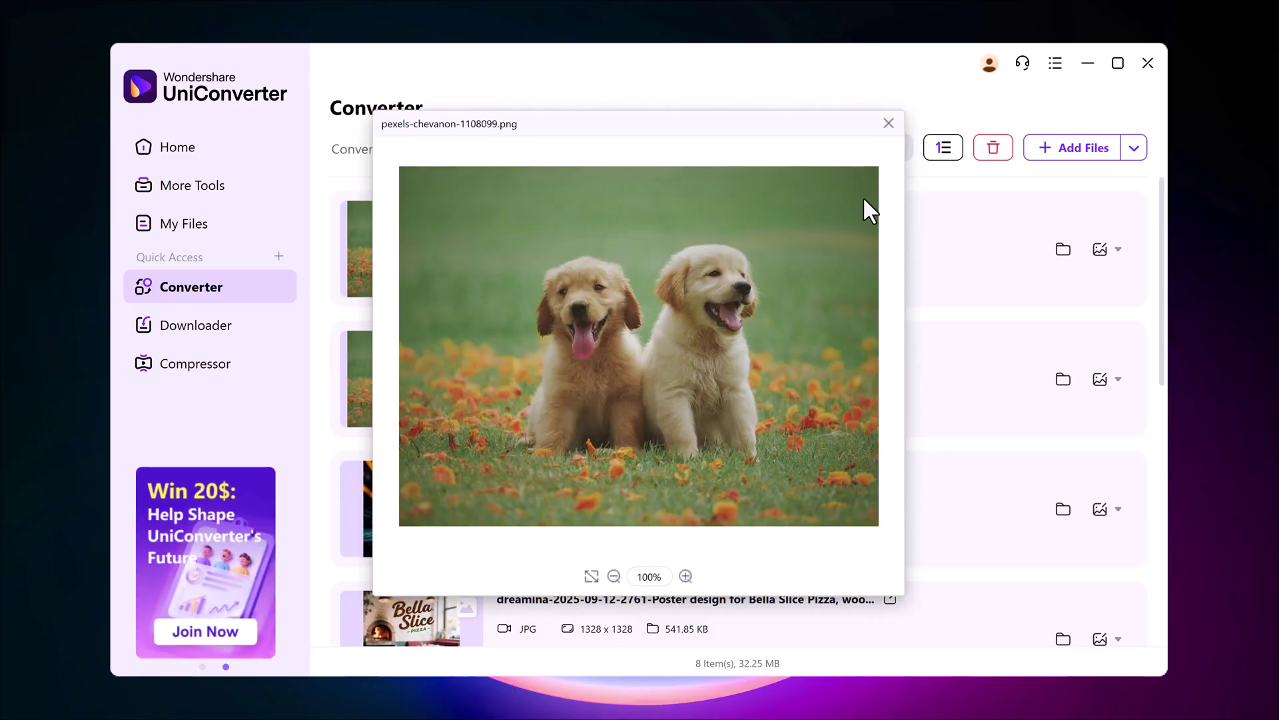
{"action": "left_click", "coordinate": [892, 123]}
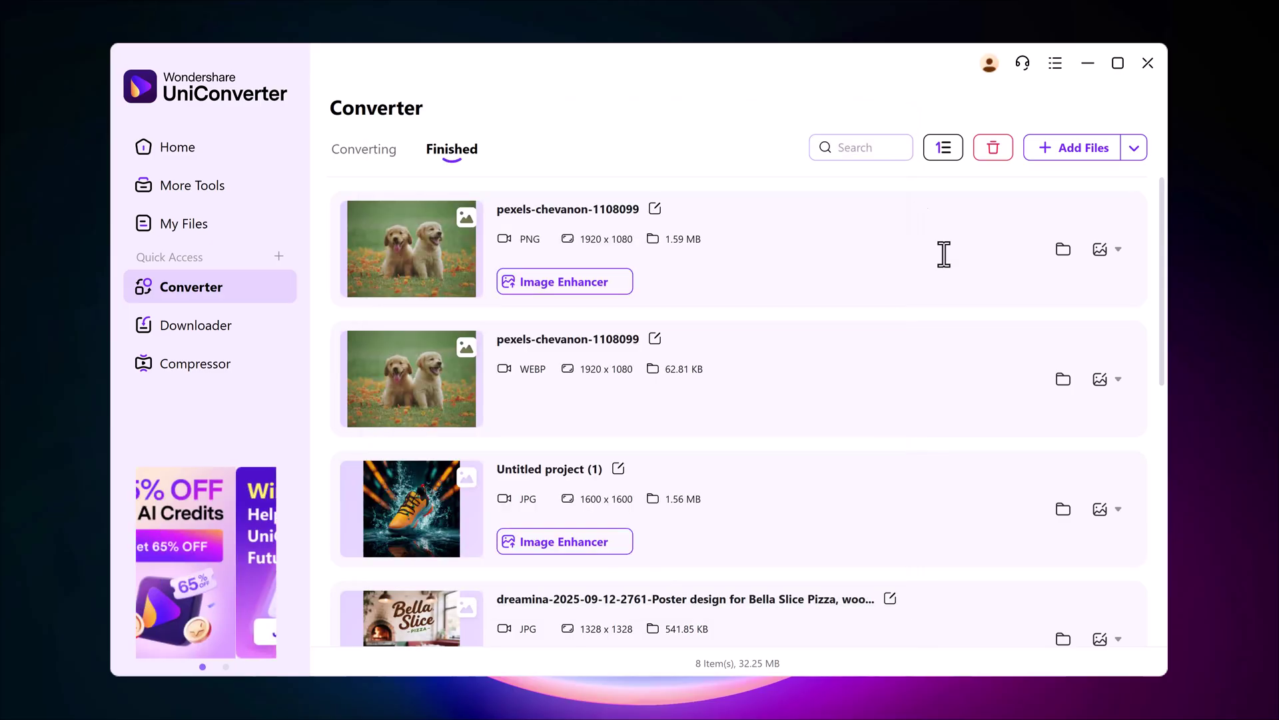
Go to videoconverter.wondershare.com and scroll down to the Windows, macOS, iOS availability card
{"action": "left_click", "coordinate": [178, 147]}
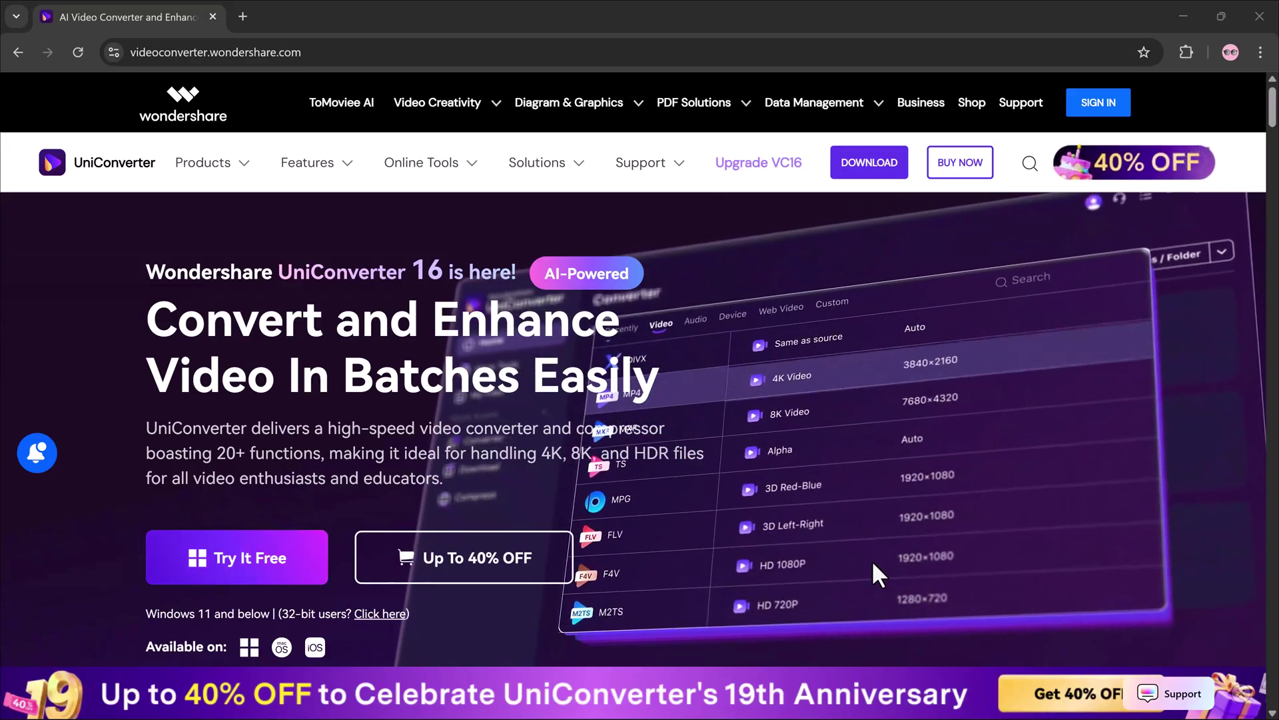
{"action": "scroll", "coordinate": [873, 563], "scroll_direction": "down", "scroll_amount": 8}
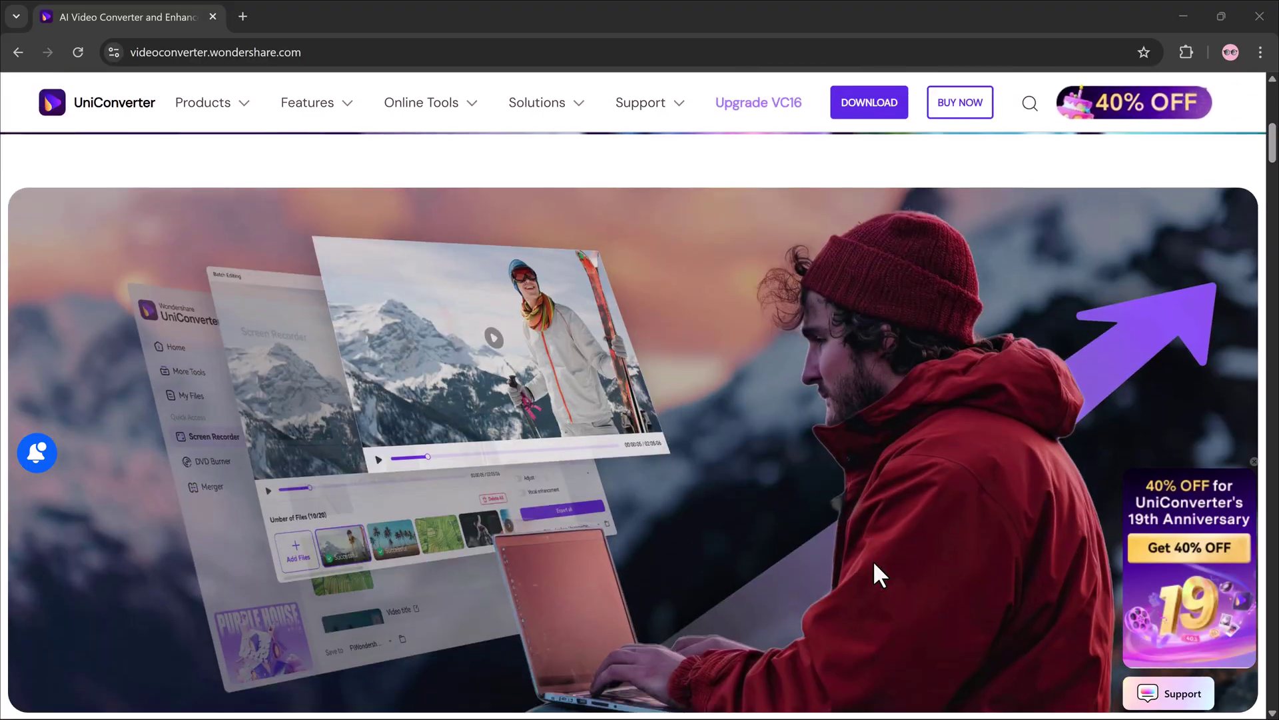
{"action": "scroll", "coordinate": [874, 566], "scroll_direction": "down", "scroll_amount": 1}
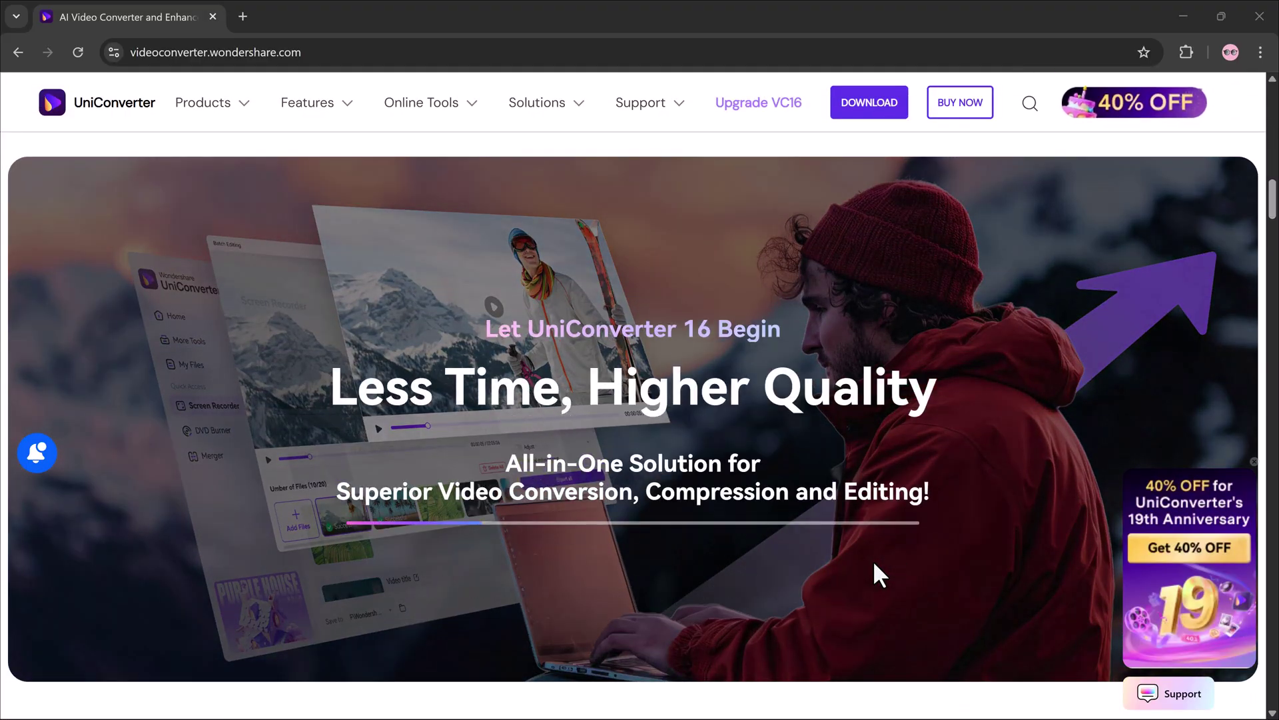
{"action": "scroll", "coordinate": [874, 563], "scroll_direction": "down", "scroll_amount": 8}
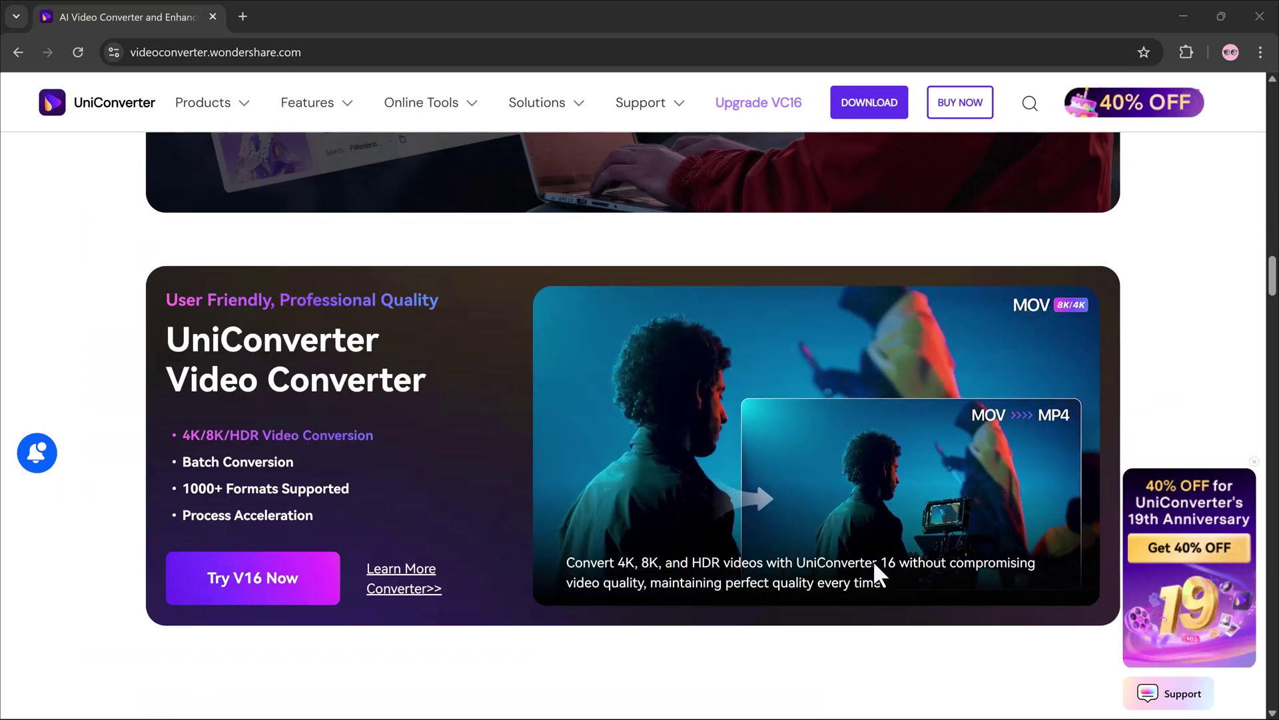
{"action": "scroll", "coordinate": [874, 572], "scroll_direction": "down", "scroll_amount": 6}
{"action": "scroll", "coordinate": [874, 565], "scroll_direction": "down", "scroll_amount": 8}
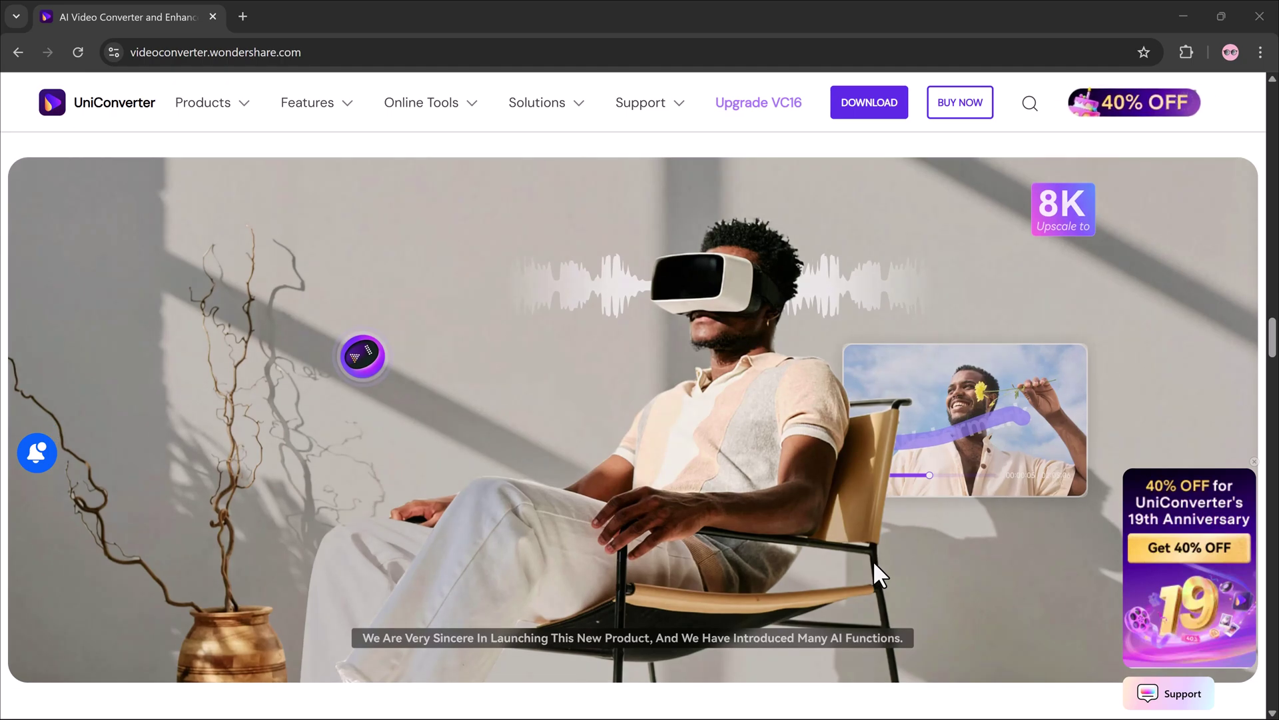
{"action": "scroll", "coordinate": [874, 565], "scroll_direction": "down", "scroll_amount": 5}
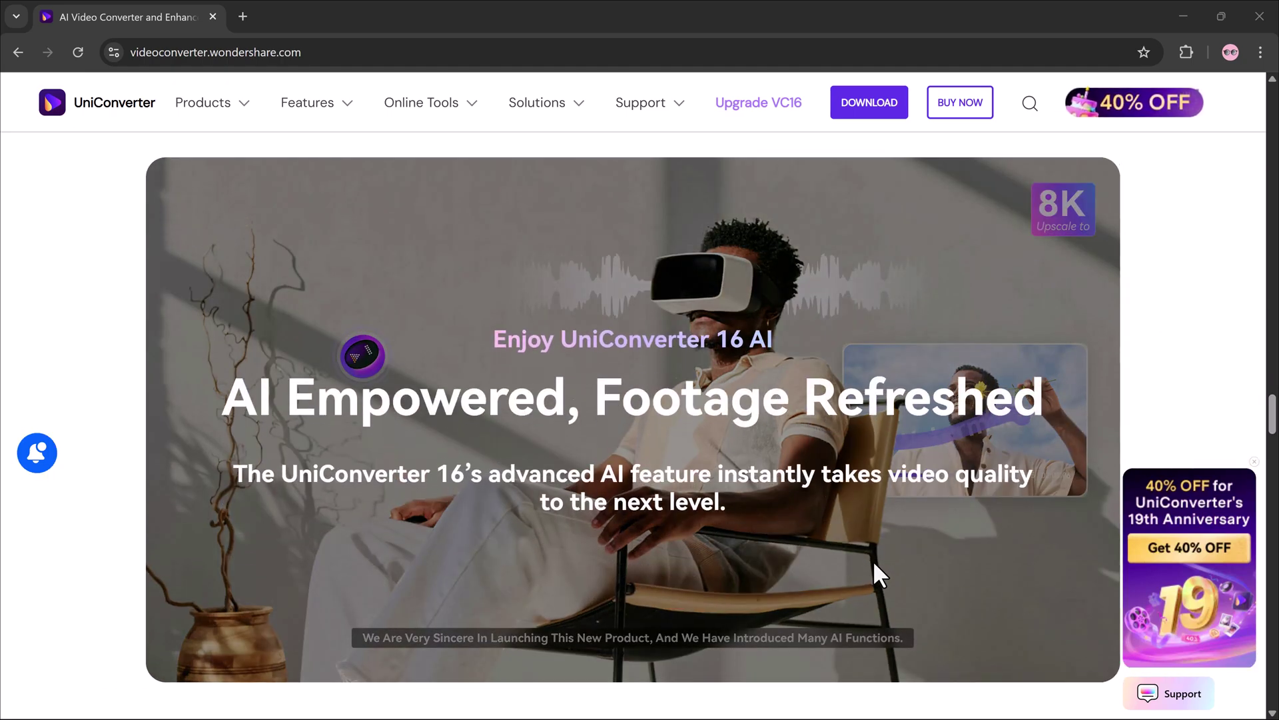
{"action": "scroll", "coordinate": [873, 560], "scroll_direction": "down", "scroll_amount": 6}
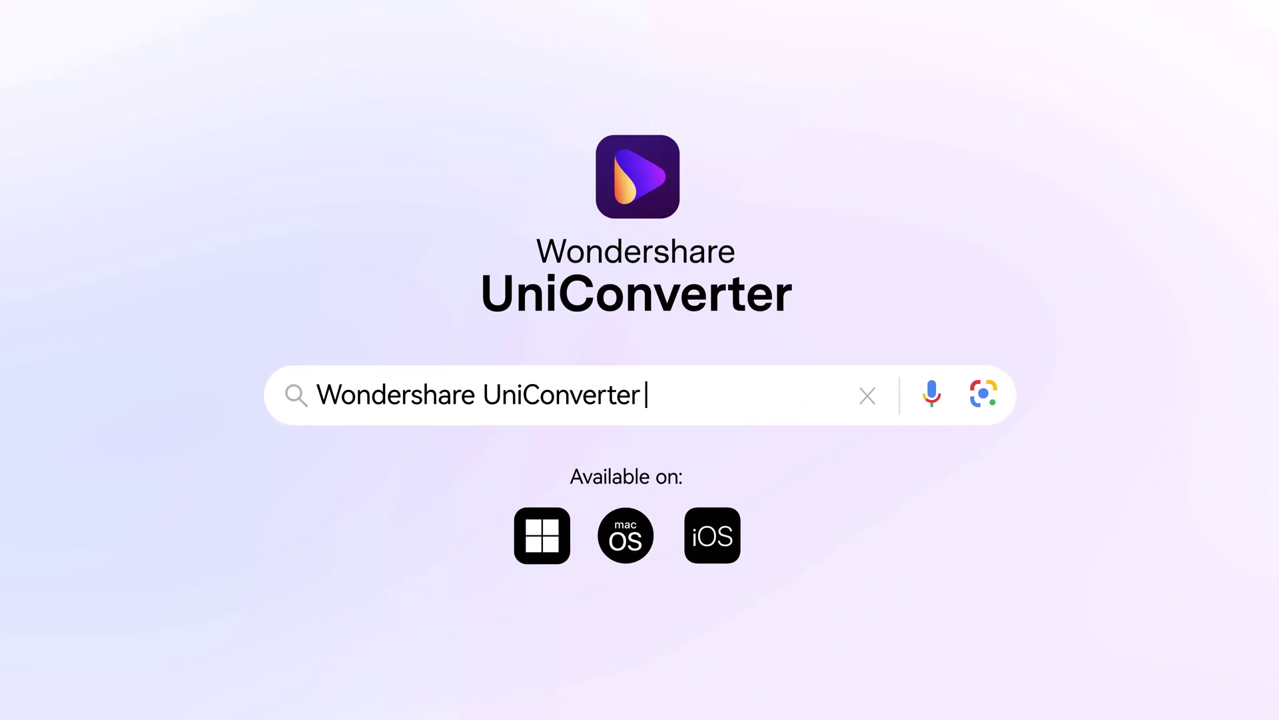